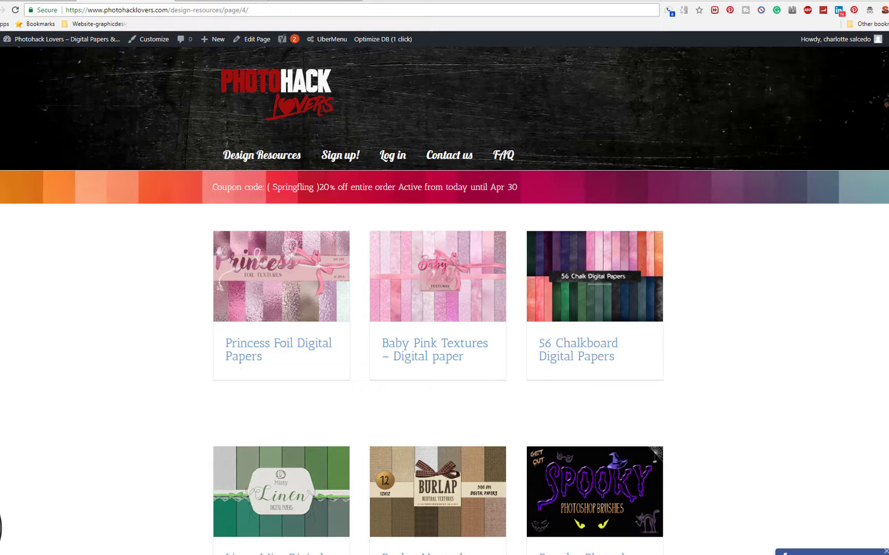
# - Scroll the Photohack Lovers shop page, then go back to Hotjar's list of 100 recordings
pyautogui.scroll(-12, 500, 422)
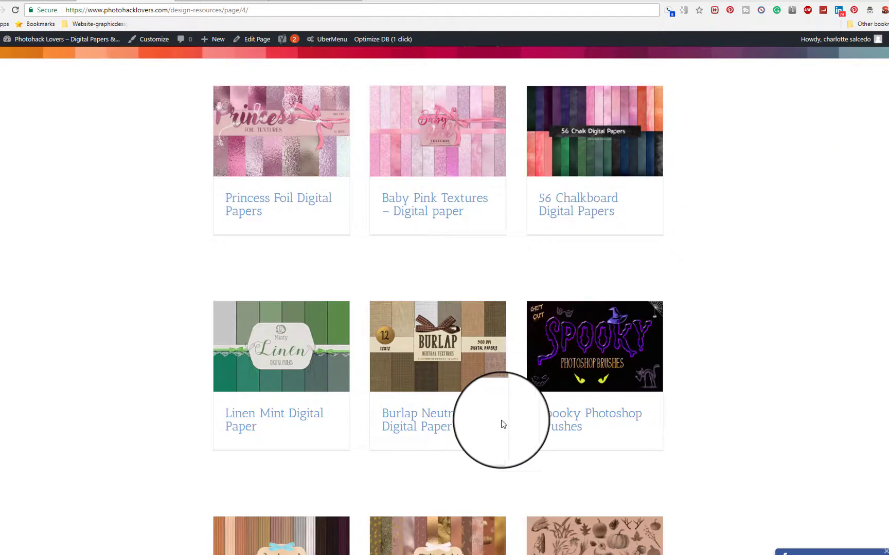
pyautogui.scroll(12, 28, 246)
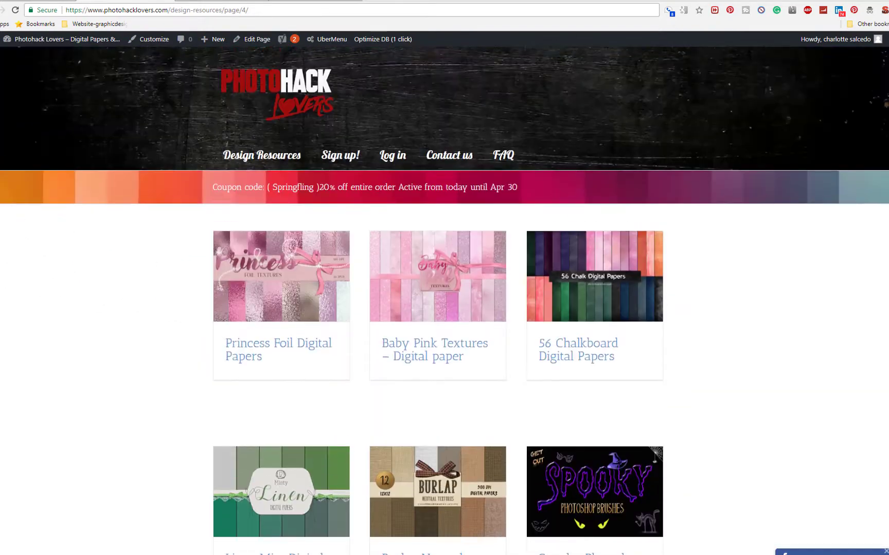
pyautogui.click(4, 10)
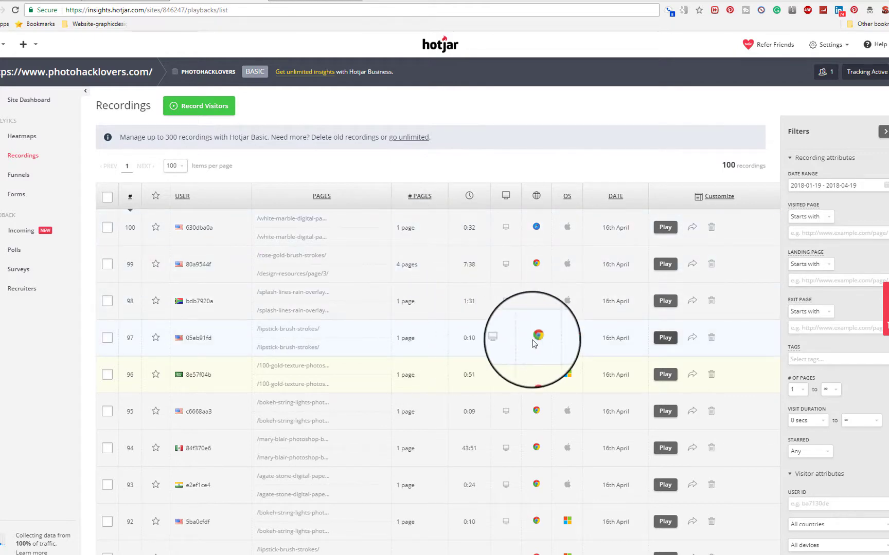
pyautogui.scroll(-5, 535, 335)
pyautogui.scroll(-7, 538, 342)
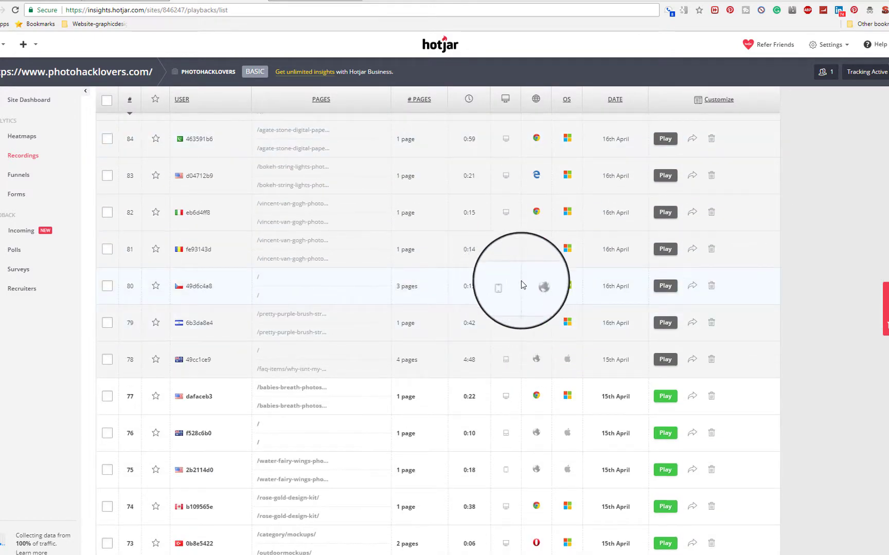
pyautogui.moveTo(537, 285)
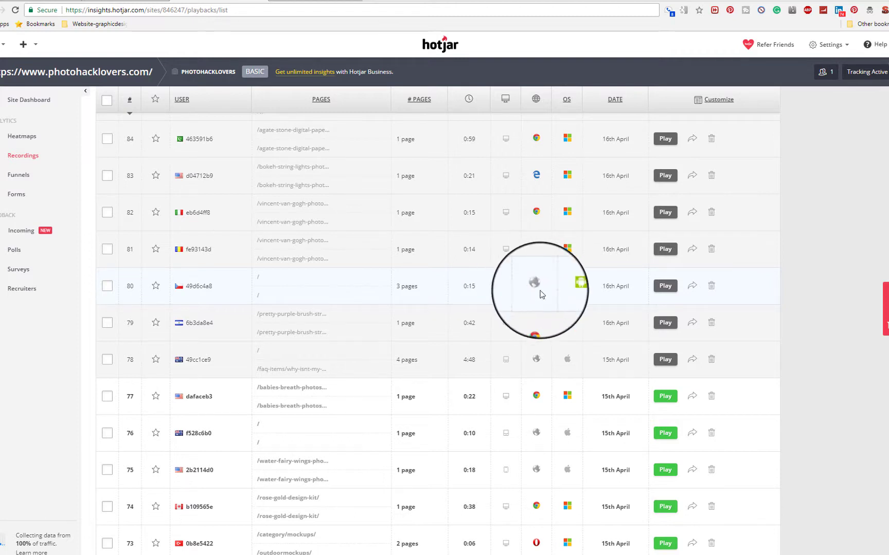
pyautogui.scroll(-3, 540, 294)
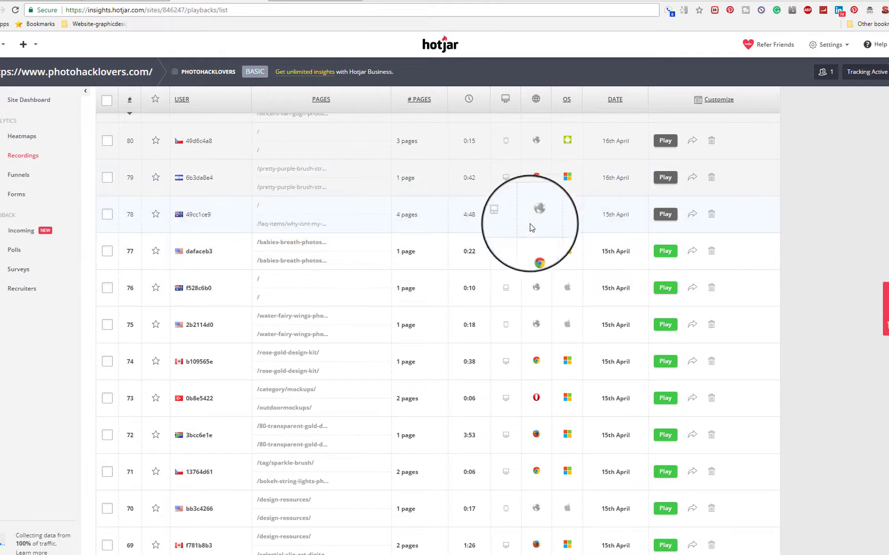
pyautogui.scroll(-5, 535, 279)
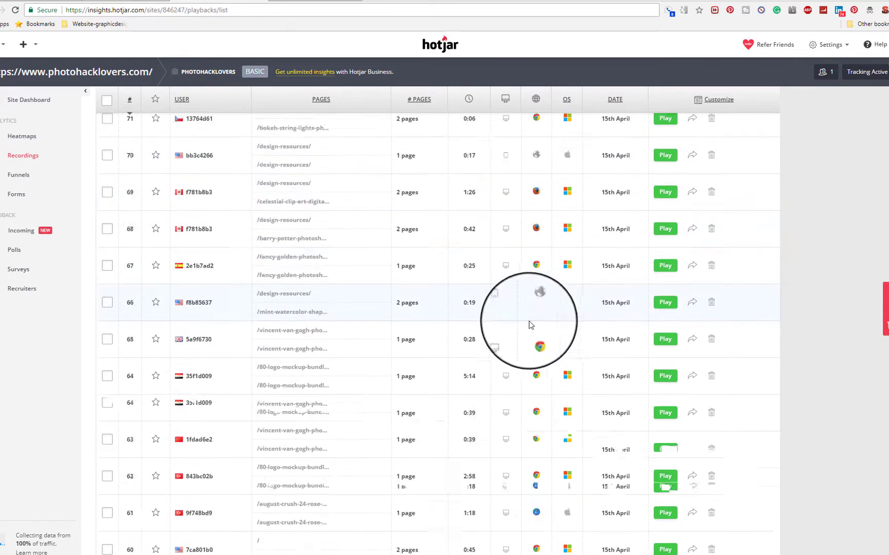
pyautogui.scroll(-20, 526, 326)
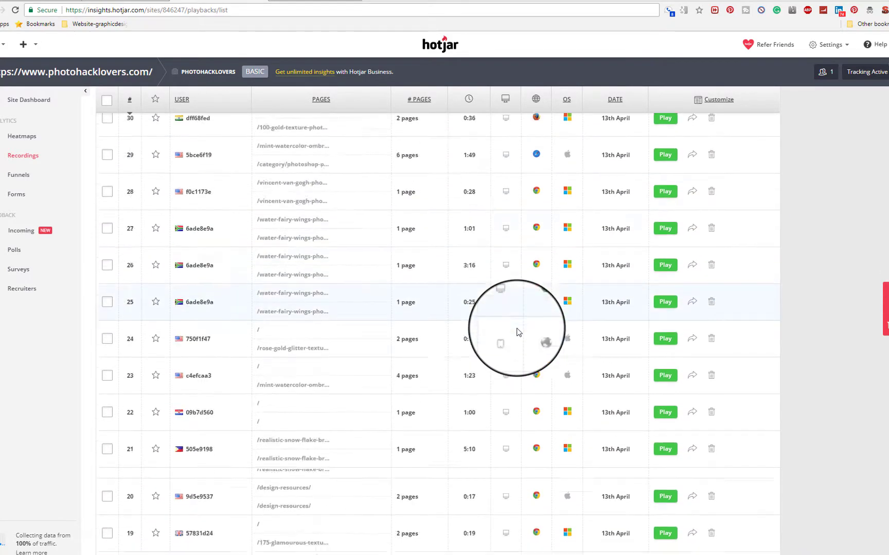
pyautogui.scroll(-10, 517, 332)
pyautogui.scroll(10, 511, 319)
pyautogui.scroll(20, 509, 313)
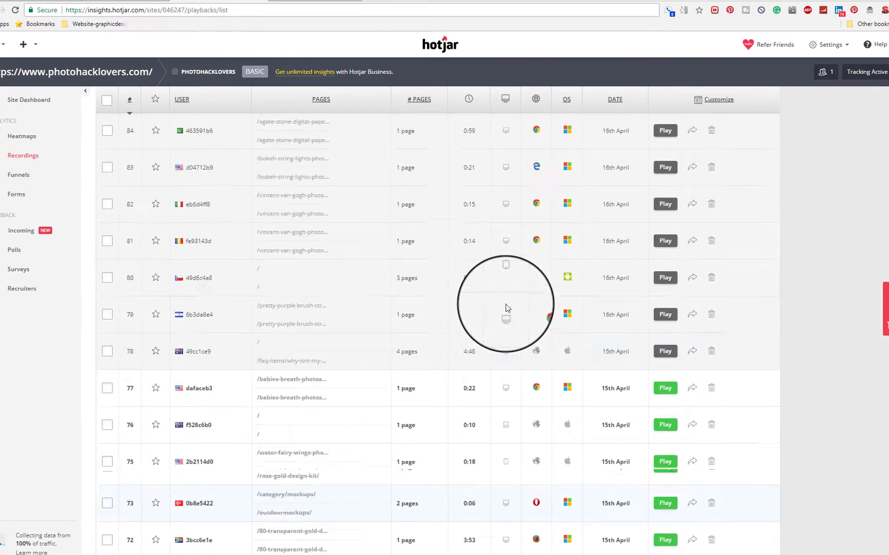
pyautogui.scroll(10, 505, 304)
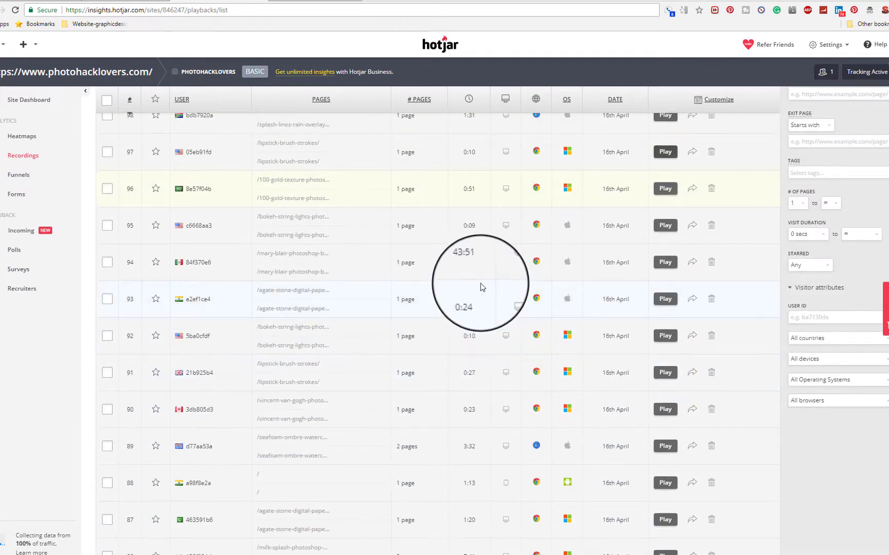
pyautogui.scroll(5, 482, 286)
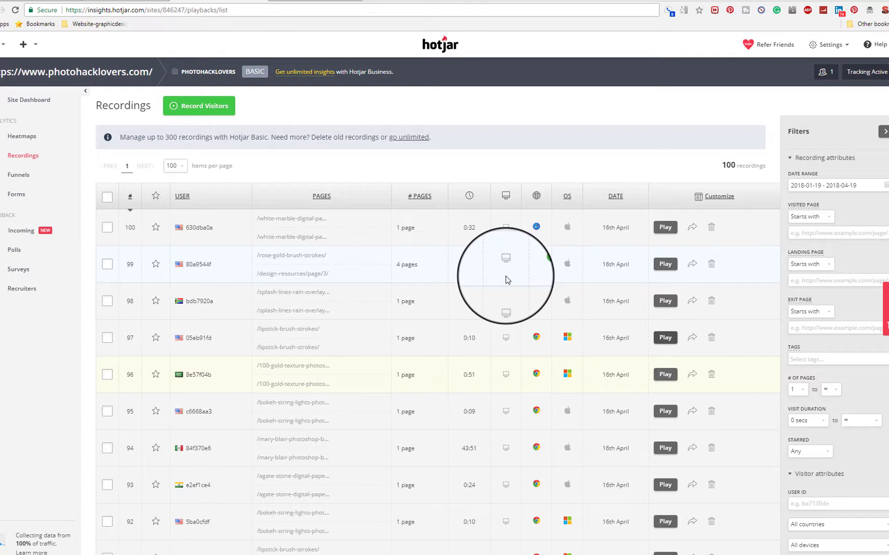
# - Play back recording #100, the 0:32 single-page visit
pyautogui.click(664, 227)
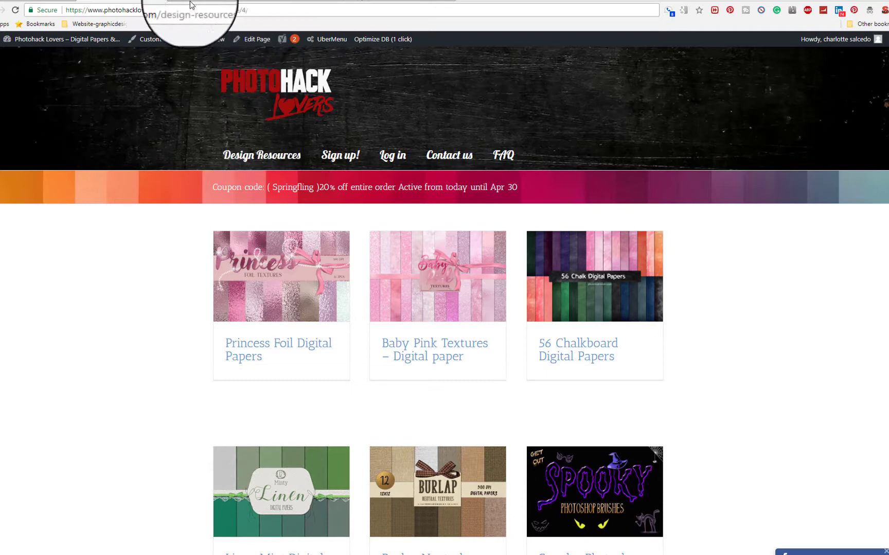
# - Leave Plans & Billing, return to the Hotjar recordings and open the Heatmaps list
pyautogui.click(10, 2)
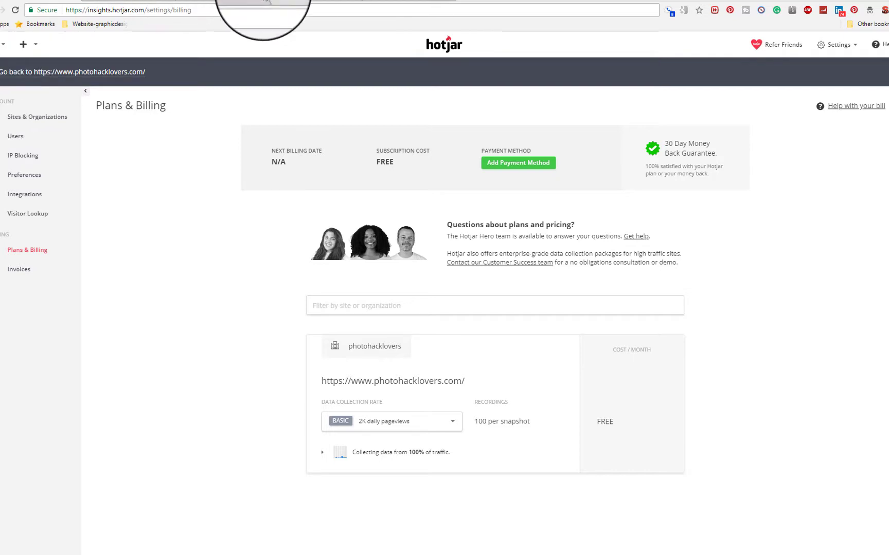
pyautogui.click(191, 2)
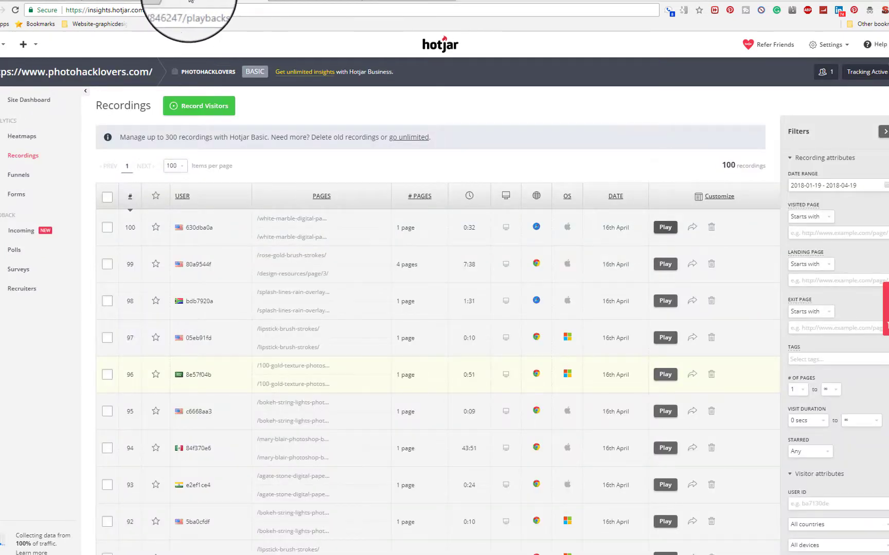
pyautogui.click(21, 136)
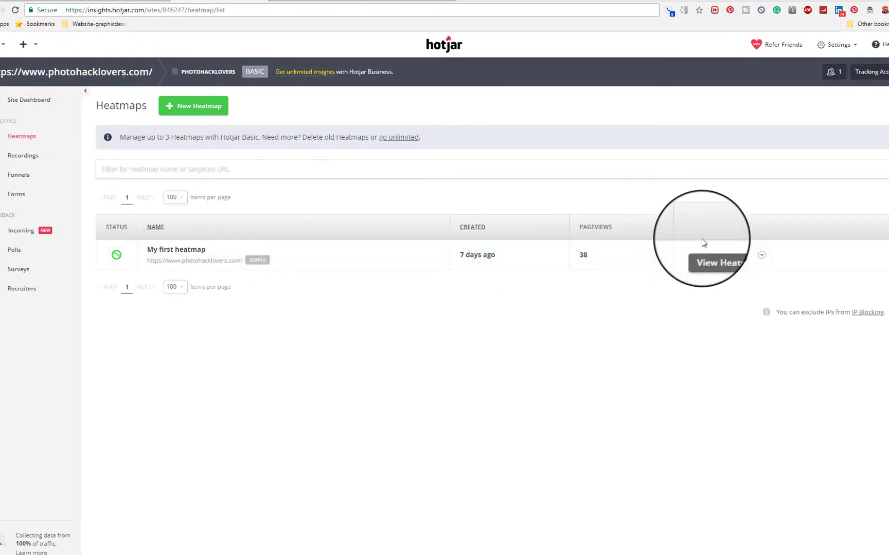
# - View 'My first heatmap' and scroll through its 18 desktop clicks
pyautogui.click(709, 256)
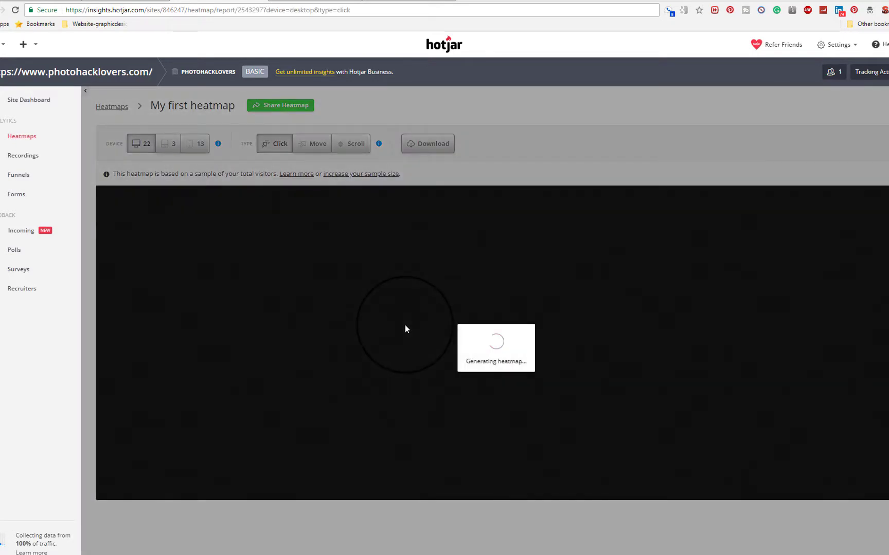
pyautogui.scroll(-4, 431, 337)
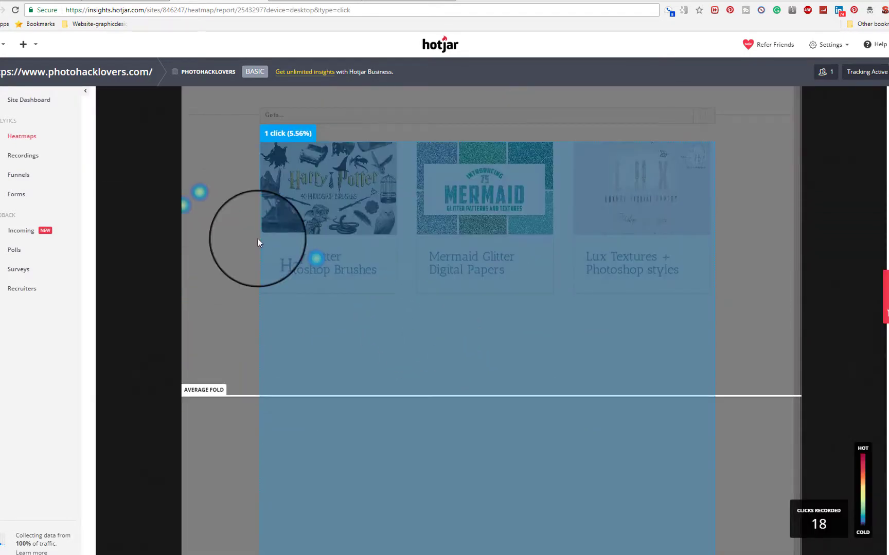
pyautogui.scroll(-6, 311, 302)
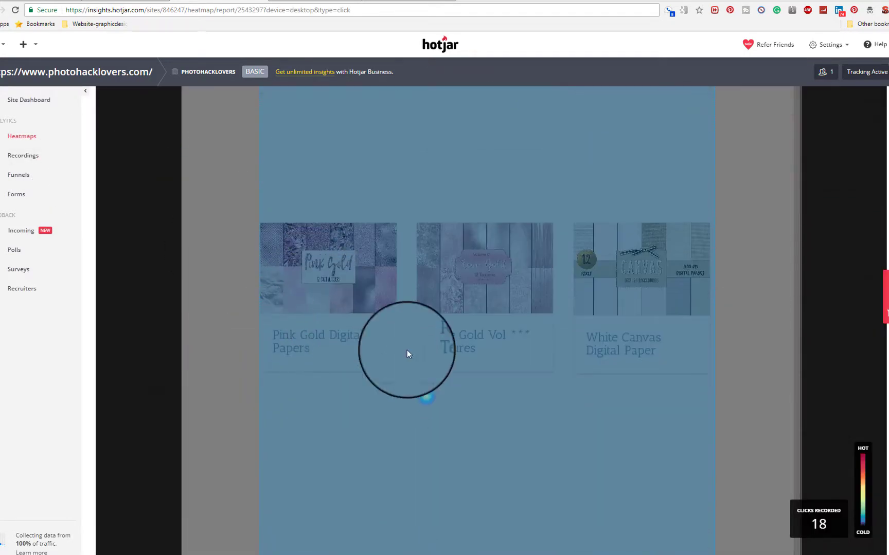
pyautogui.scroll(-1, 530, 395)
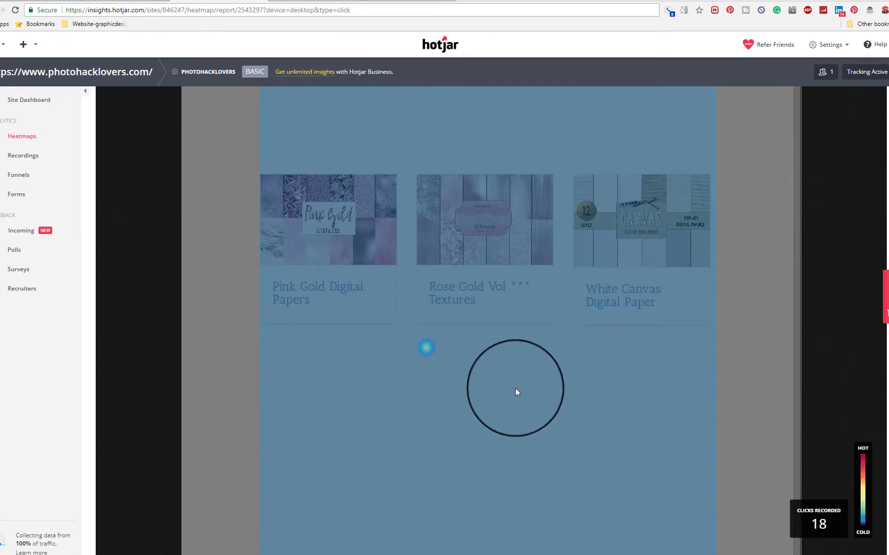
pyautogui.scroll(-10, 435, 336)
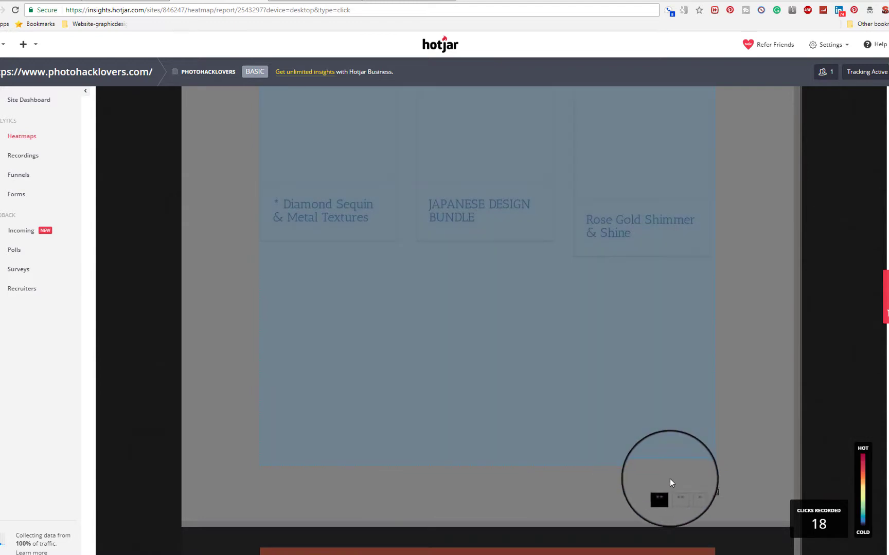
pyautogui.scroll(10, 522, 360)
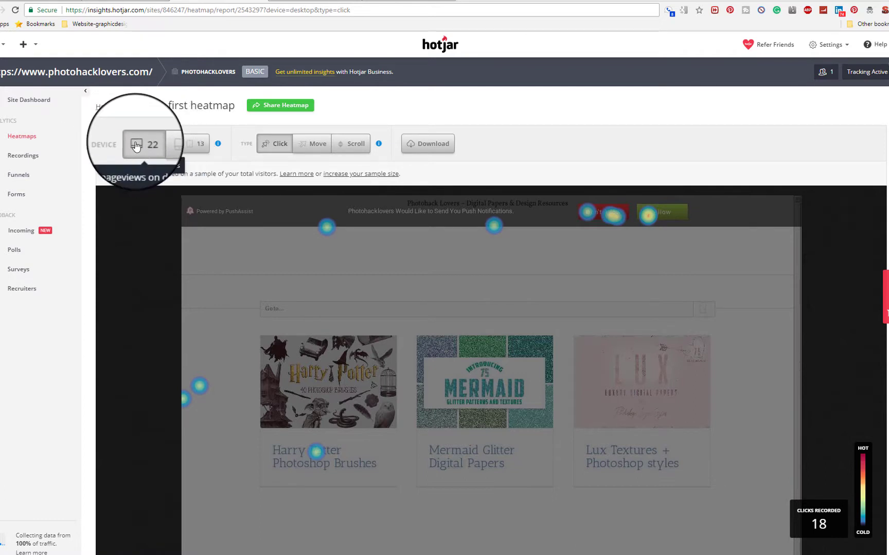
pyautogui.click(176, 147)
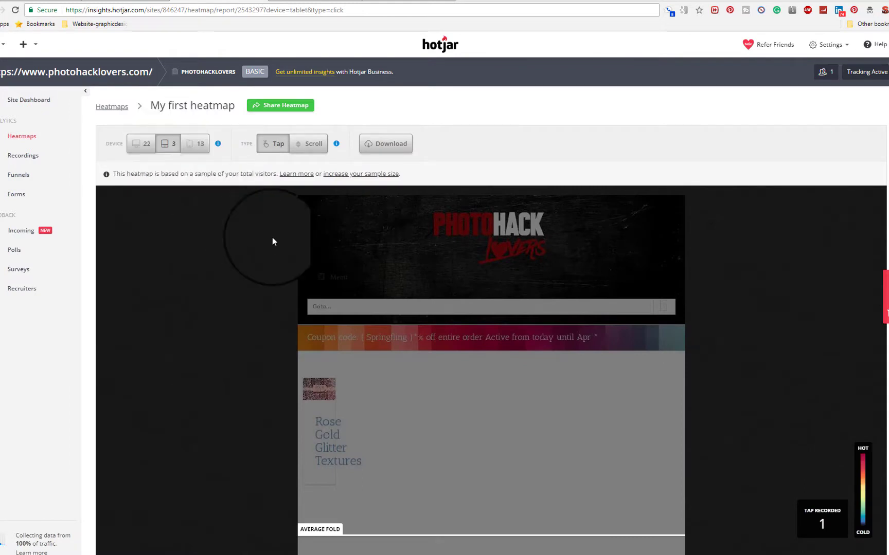
pyautogui.click(206, 148)
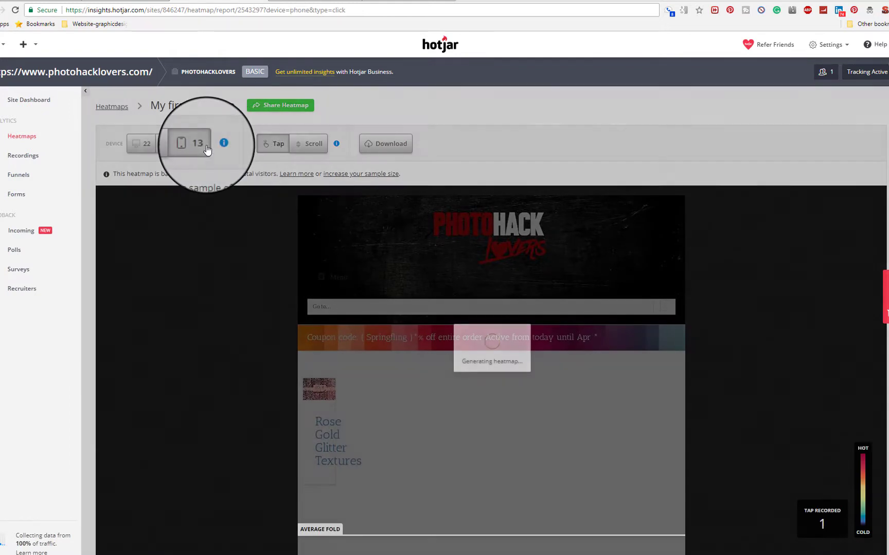
pyautogui.scroll(-20, 367, 269)
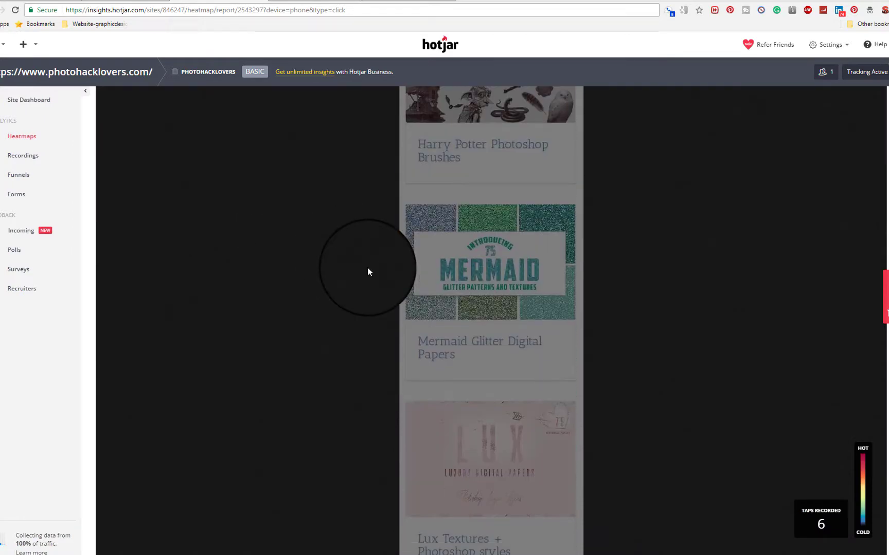
pyautogui.scroll(-15, 368, 268)
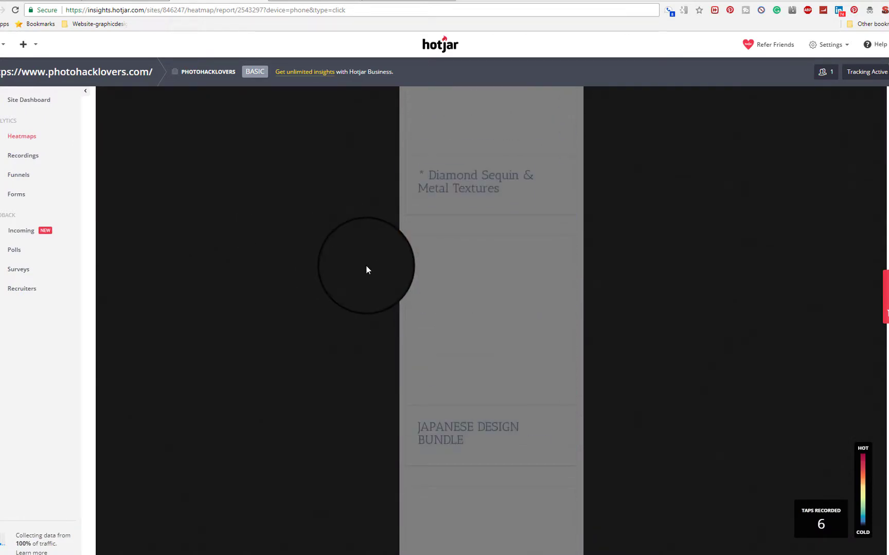
pyautogui.scroll(14, 310, 233)
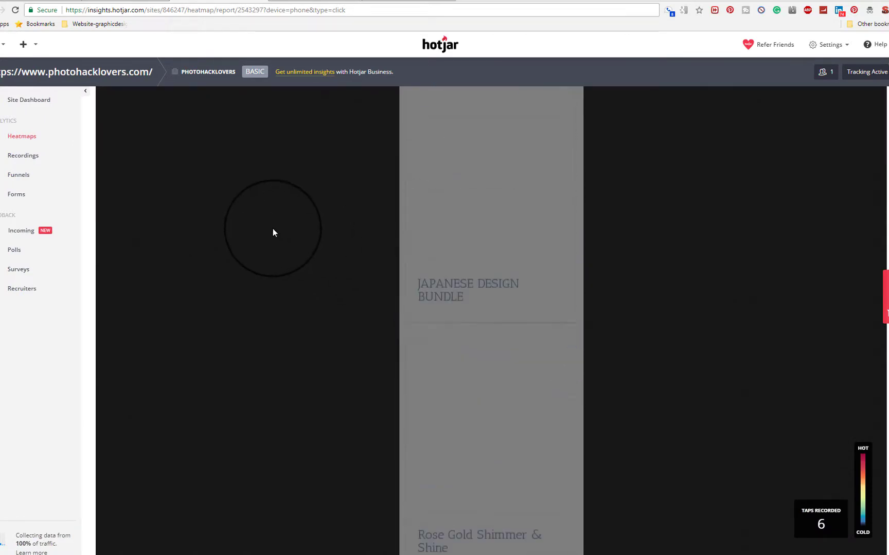
pyautogui.scroll(-15, 273, 228)
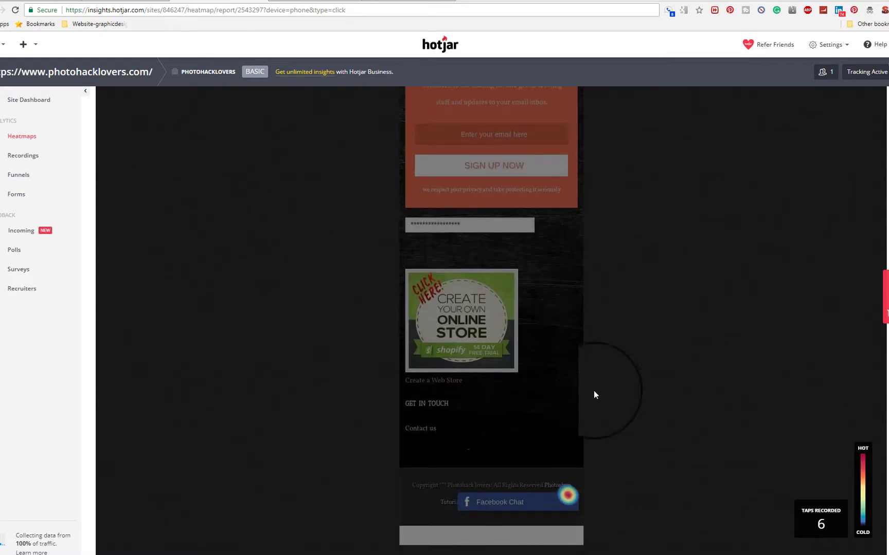
pyautogui.scroll(1, 638, 462)
pyautogui.scroll(-1, 592, 486)
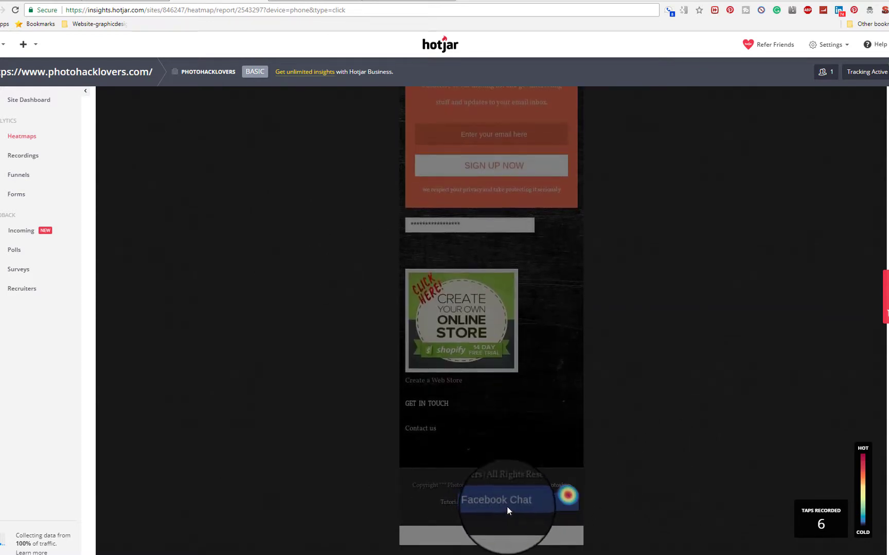
pyautogui.scroll(14, 501, 342)
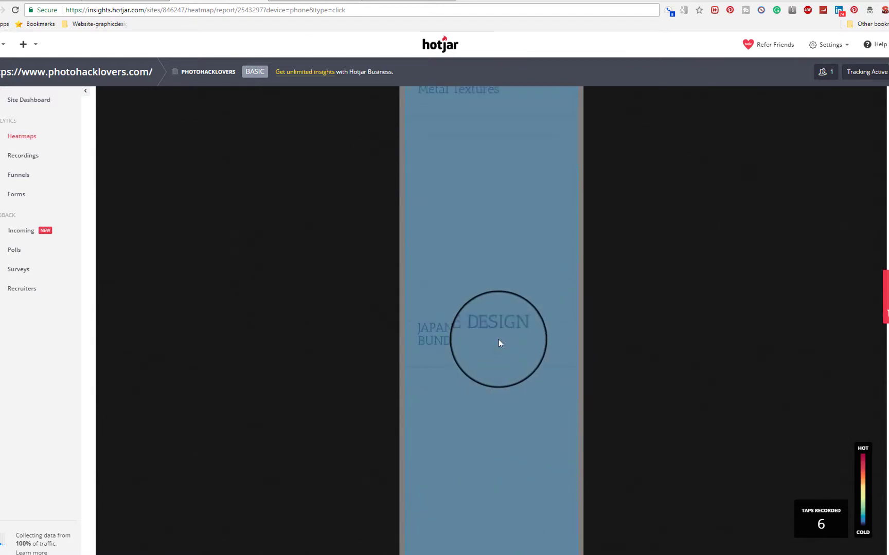
pyautogui.scroll(15, 498, 343)
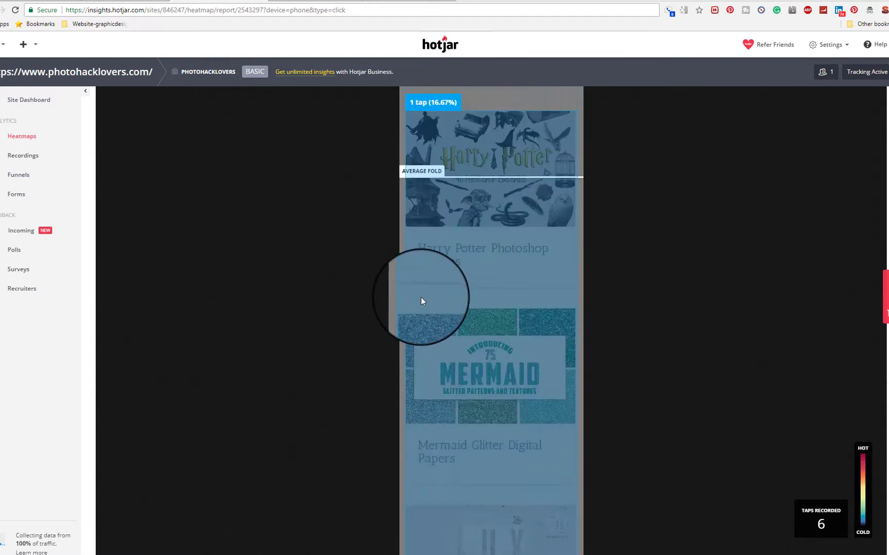
pyautogui.scroll(6, 420, 297)
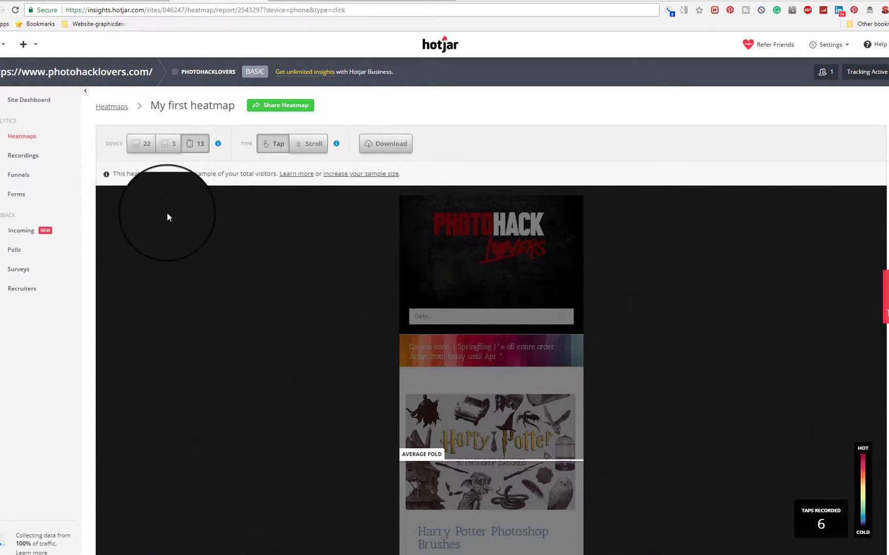
pyautogui.click(168, 143)
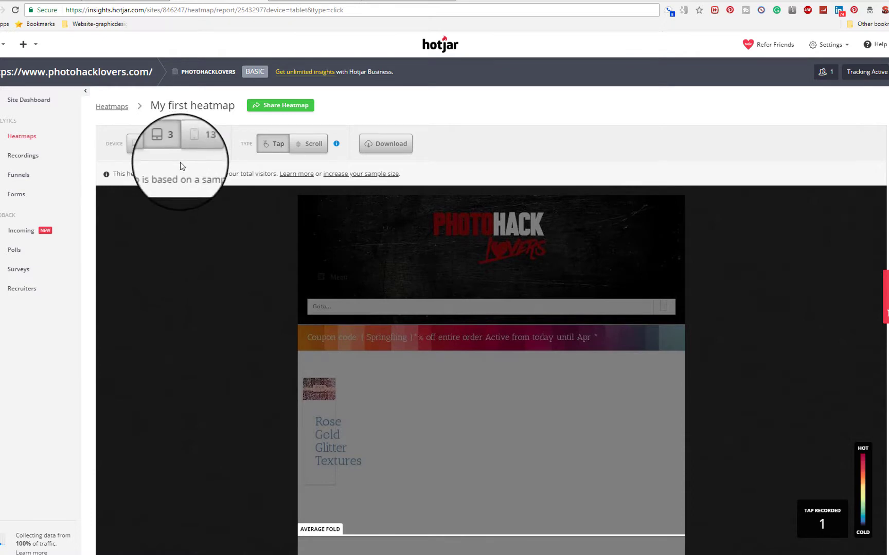
pyautogui.click(195, 143)
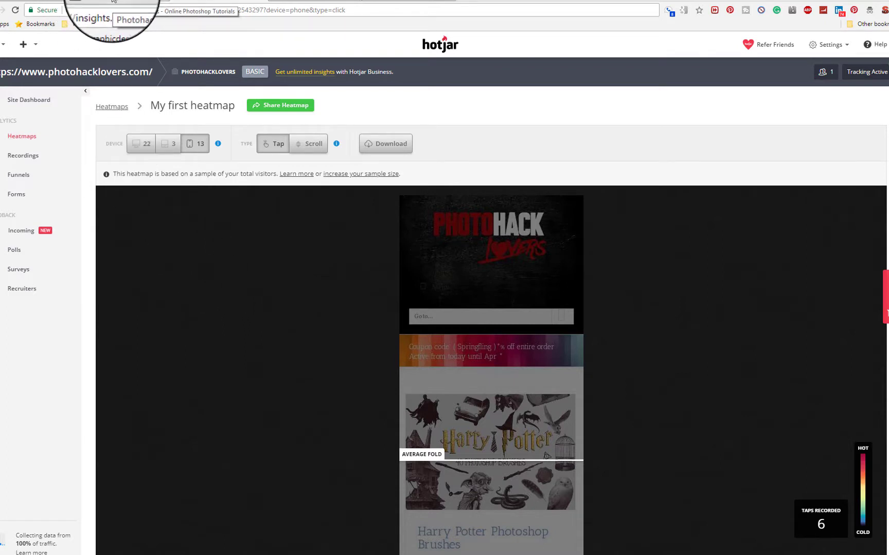
# - Switch to the Photohack Lovers WordPress site and browse Design Resources page 4's product grid
pyautogui.click(112, 2)
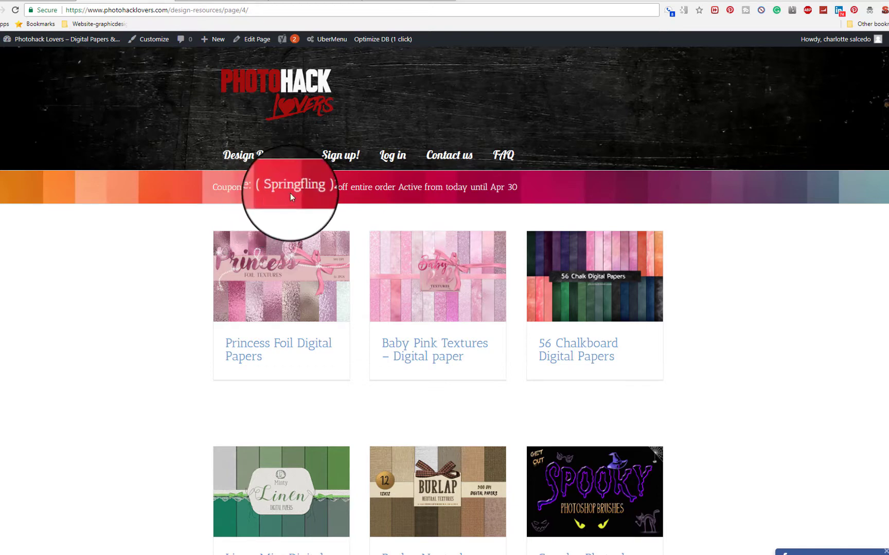
pyautogui.scroll(-2, 242, 176)
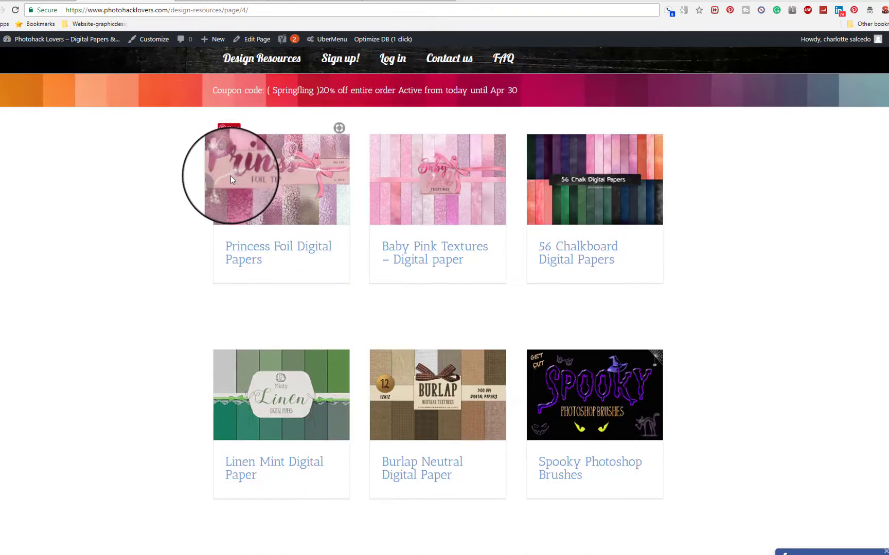
pyautogui.scroll(2, 228, 180)
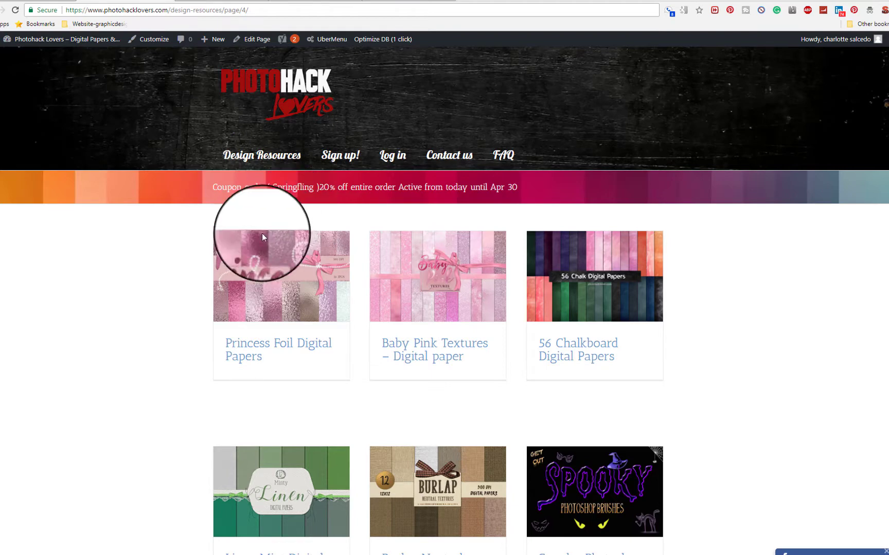
pyautogui.moveTo(265, 232)
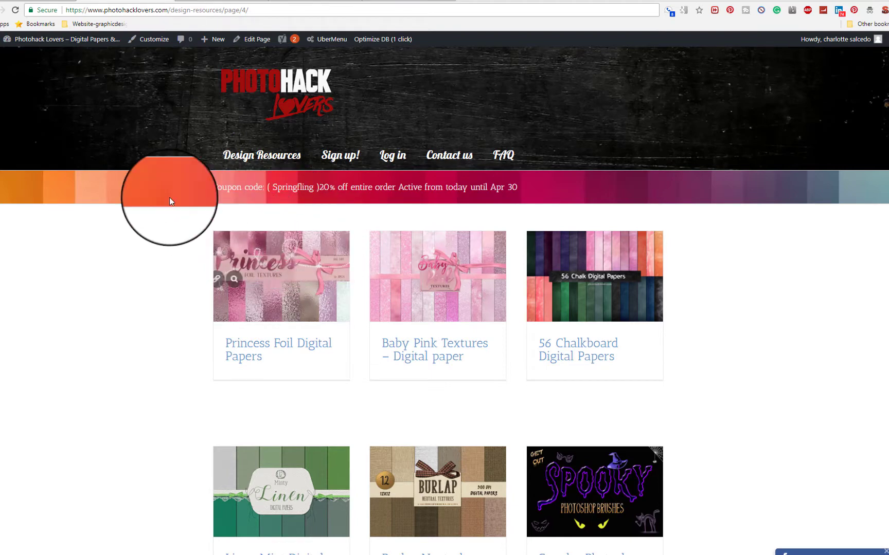
pyautogui.moveTo(226, 263)
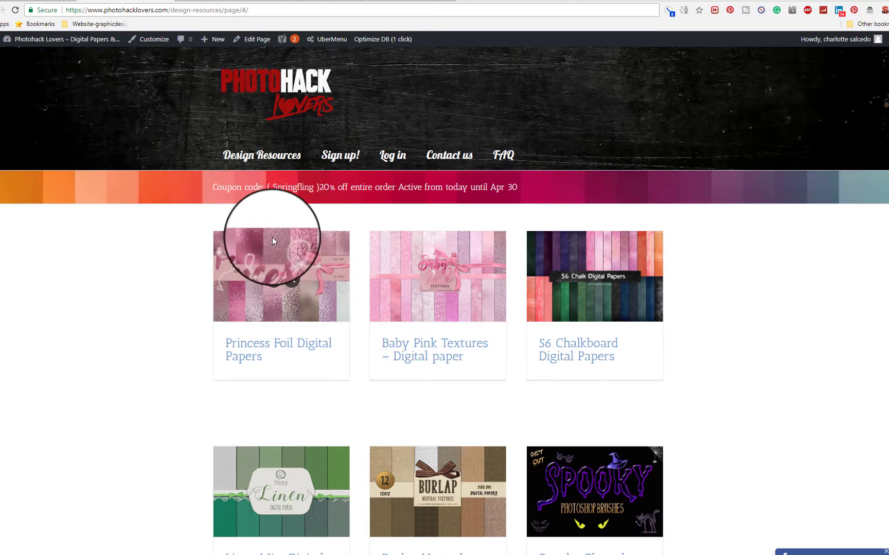
# - Switch to the Shopify store preview and open, then close, the Messenger chat panel
pyautogui.click(383, 1)
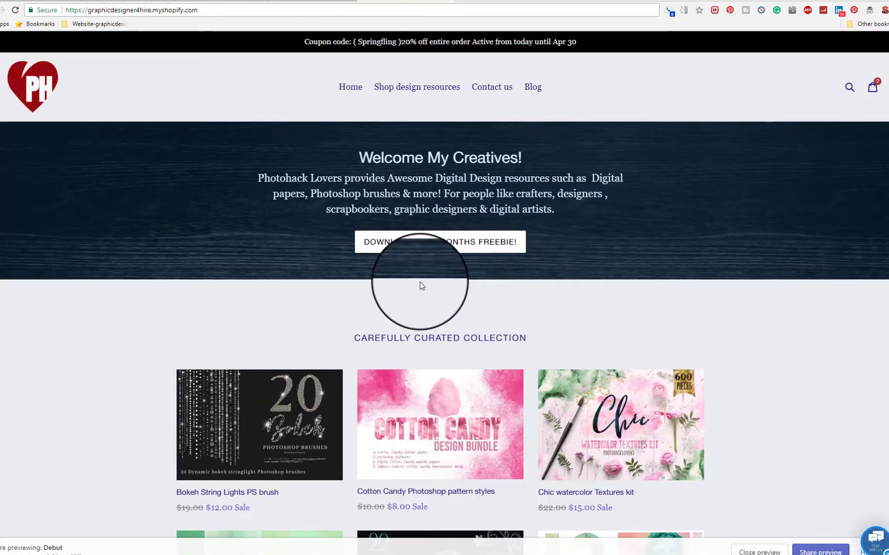
pyautogui.scroll(-7, 395, 273)
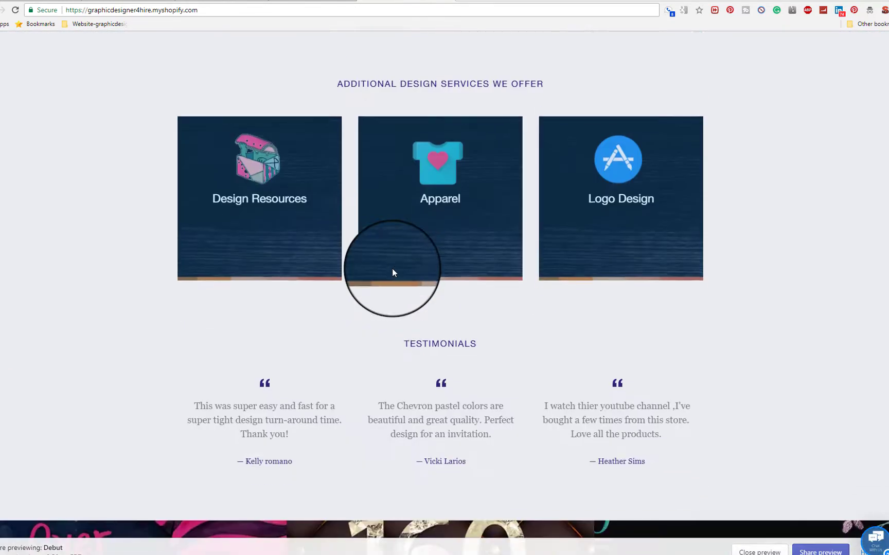
pyautogui.scroll(-7, 392, 273)
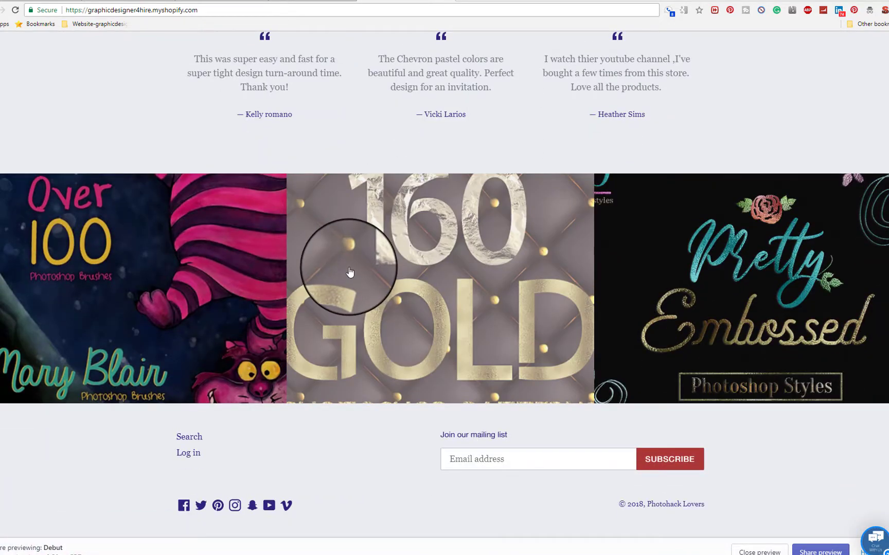
pyautogui.scroll(20, 349, 272)
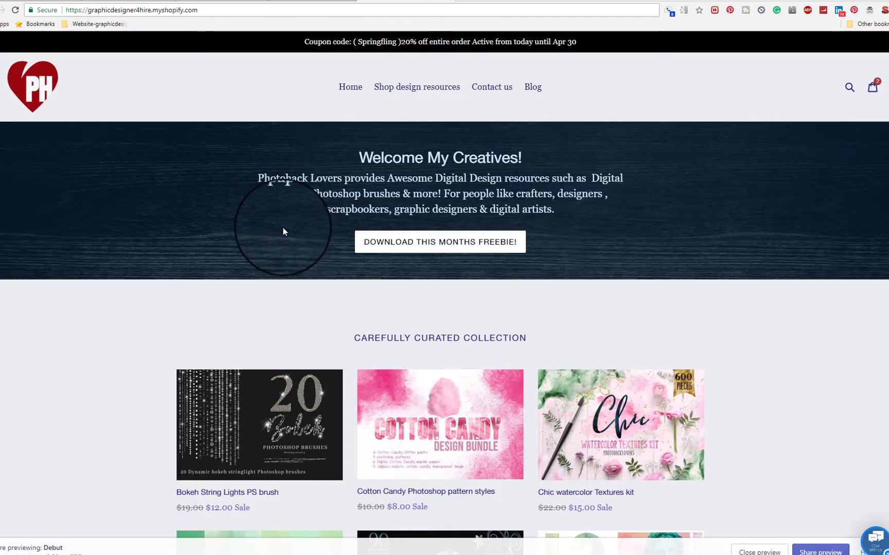
pyautogui.click(877, 546)
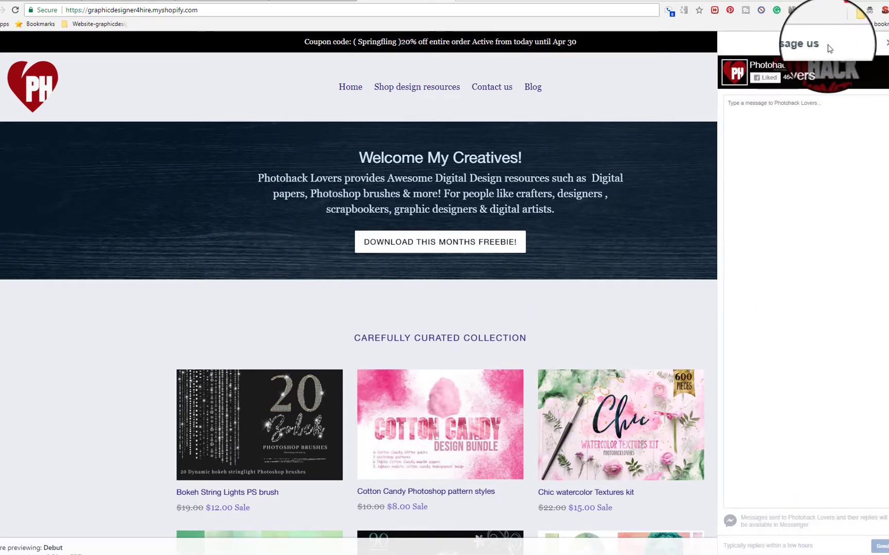
pyautogui.click(885, 42)
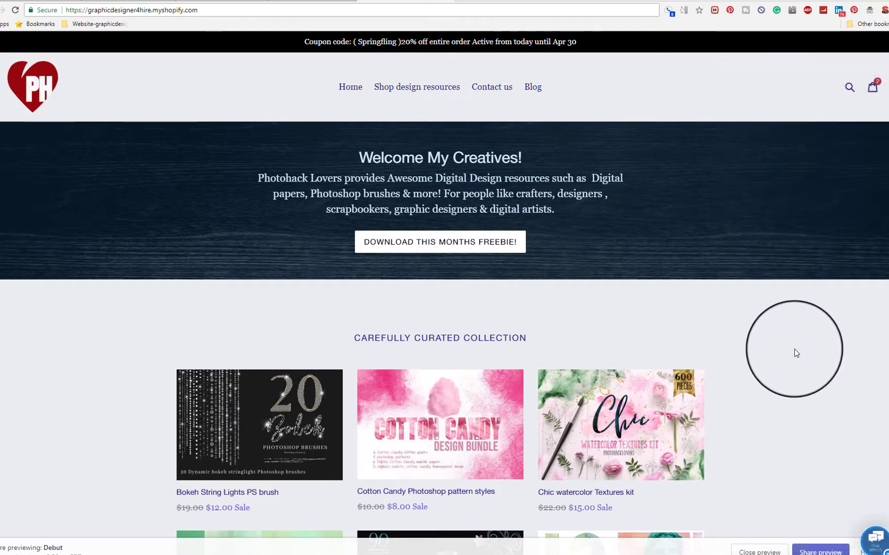
# - Scroll through the store home page and its Carefully Curated Collection grid
pyautogui.scroll(-3, 758, 381)
pyautogui.scroll(3, 769, 415)
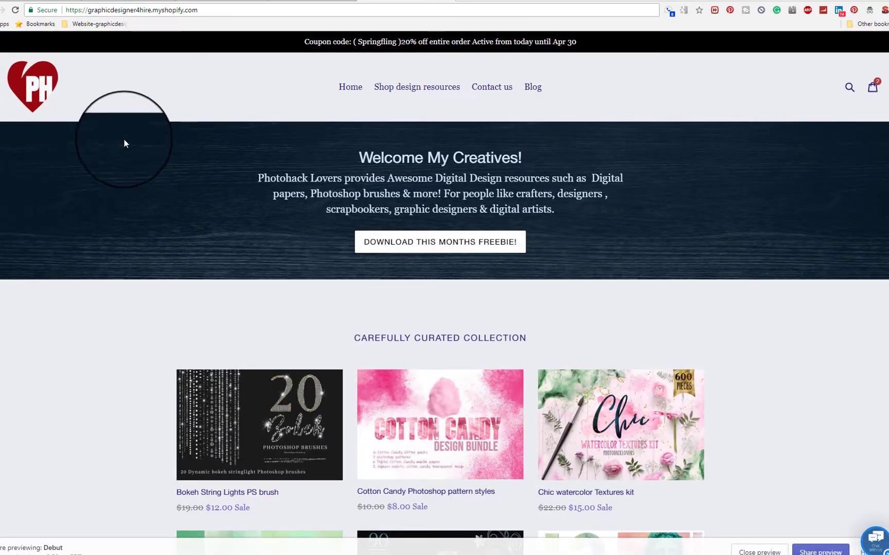
pyautogui.scroll(-3, 124, 139)
pyautogui.scroll(3, 124, 140)
pyautogui.scroll(-2, 119, 135)
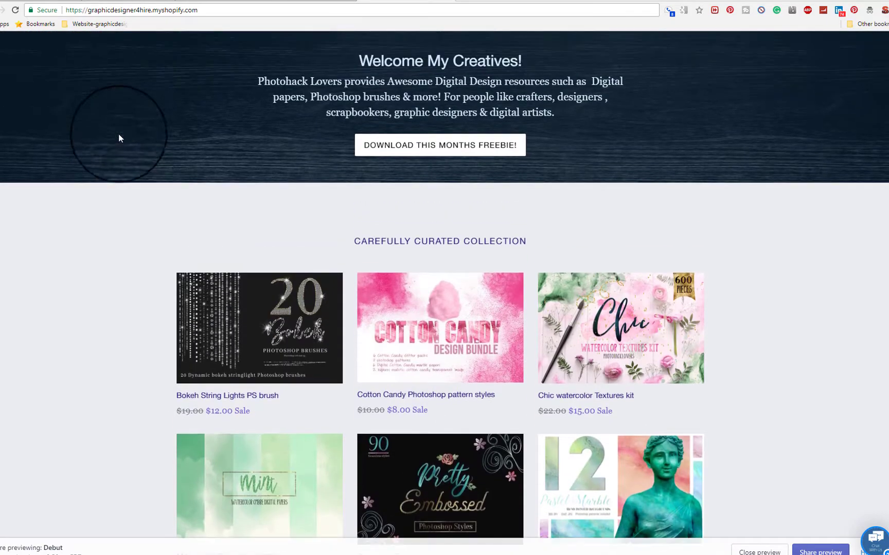
pyautogui.scroll(-5, 138, 120)
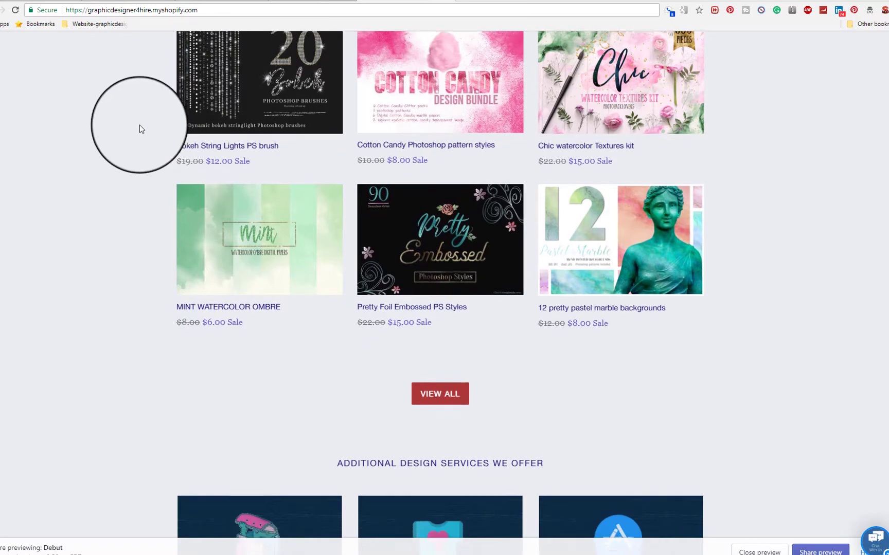
pyautogui.scroll(-7, 144, 153)
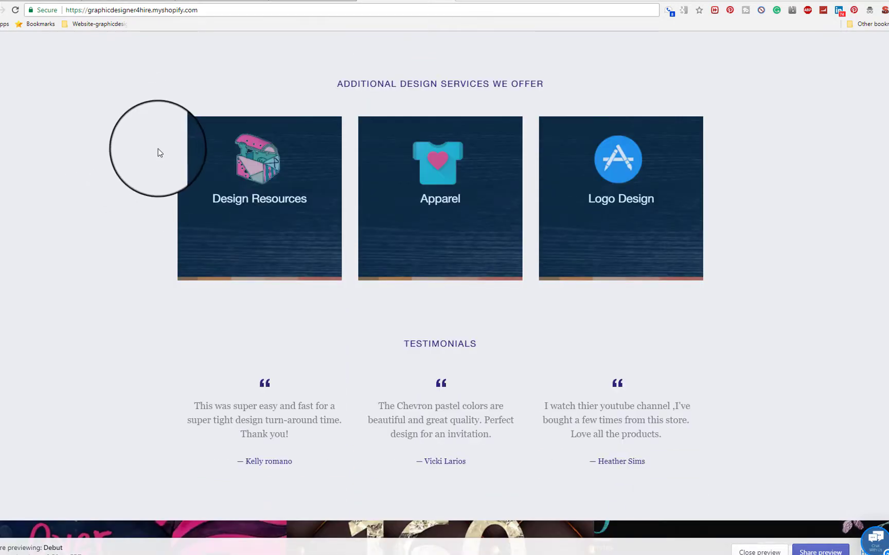
pyautogui.scroll(11, 162, 151)
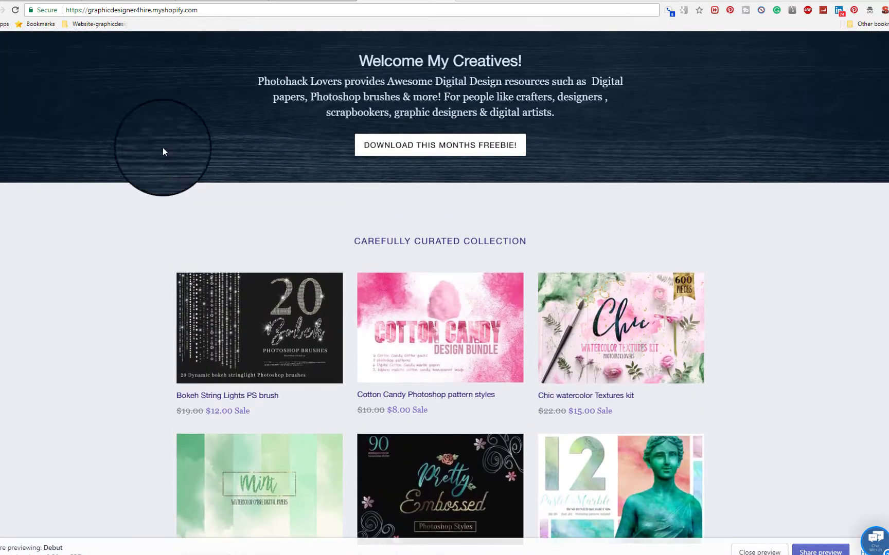
pyautogui.scroll(2, 172, 127)
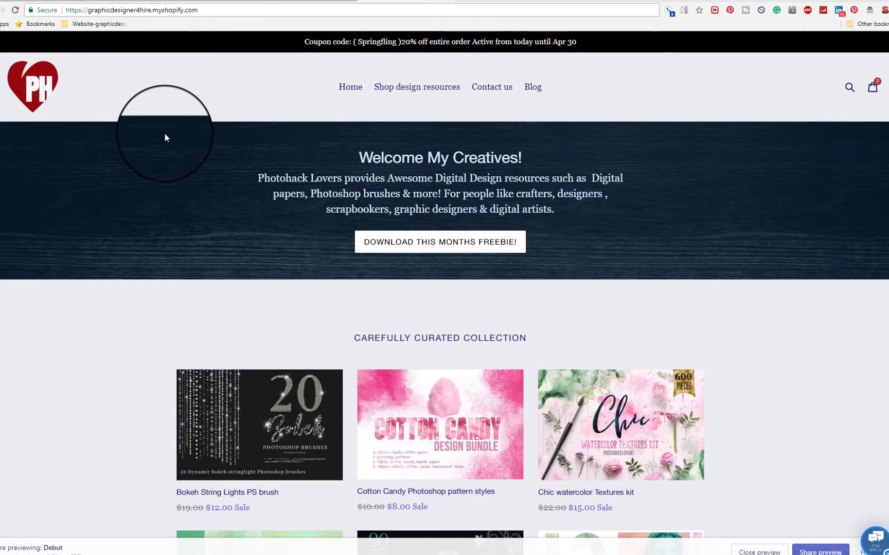
pyautogui.scroll(-2, 165, 134)
pyautogui.scroll(1, 165, 134)
pyautogui.scroll(-15, 165, 135)
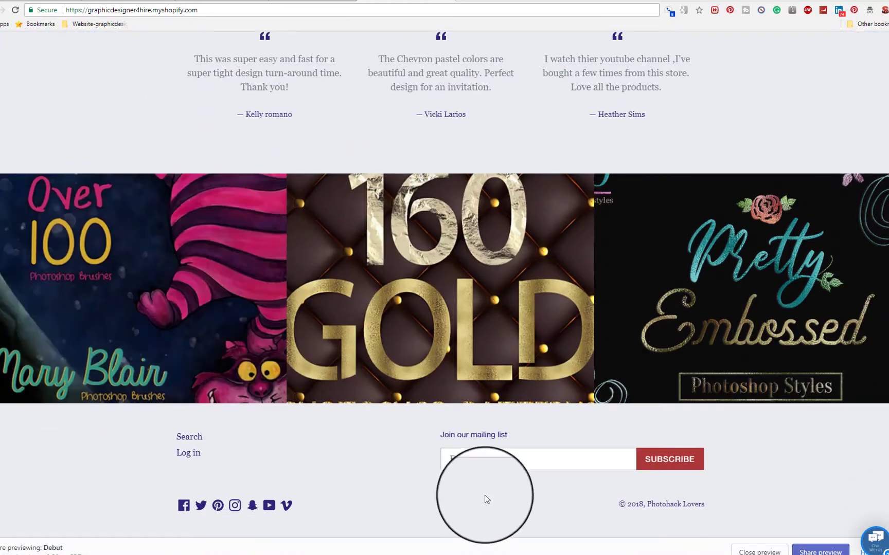
pyautogui.scroll(15, 31, 273)
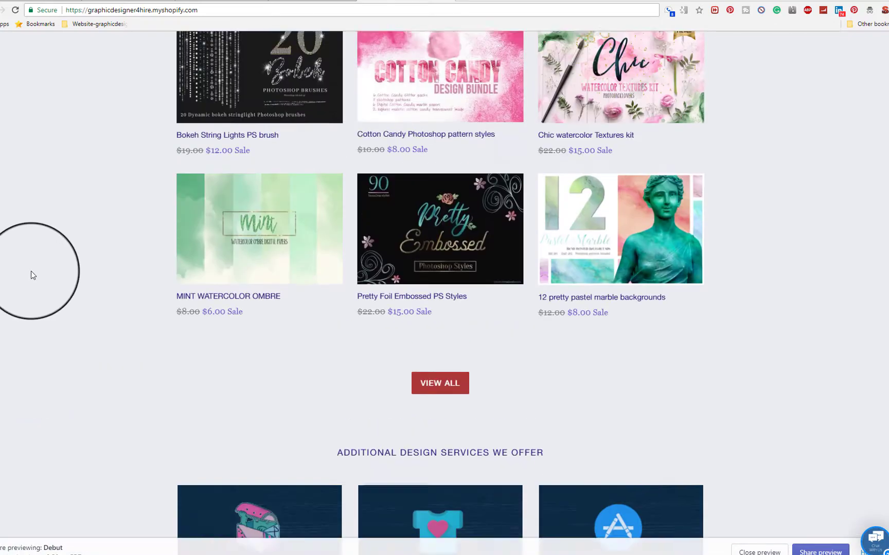
pyautogui.scroll(1, 41, 292)
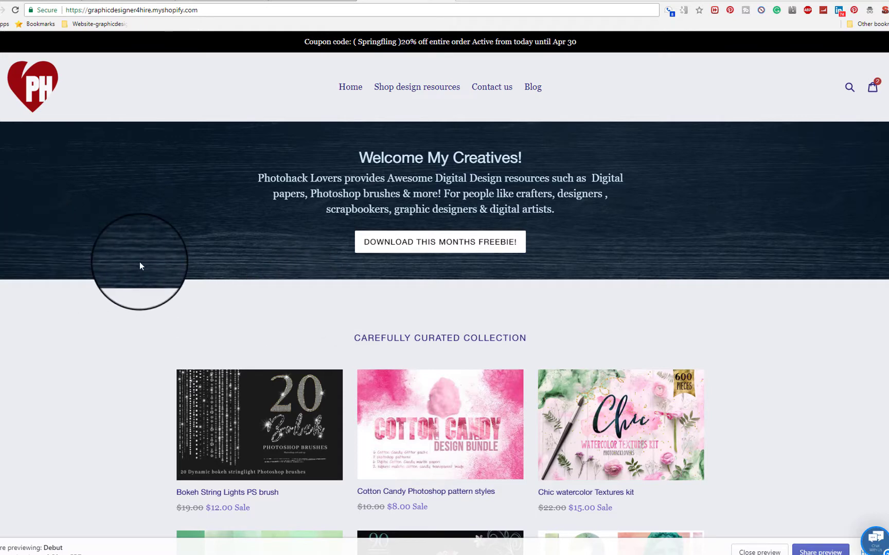
pyautogui.scroll(-5, 248, 279)
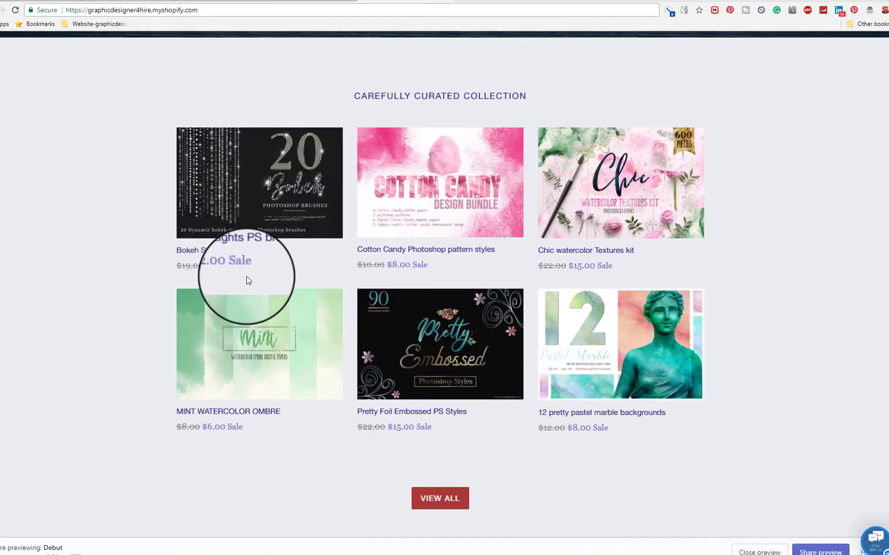
pyautogui.scroll(-1, 246, 279)
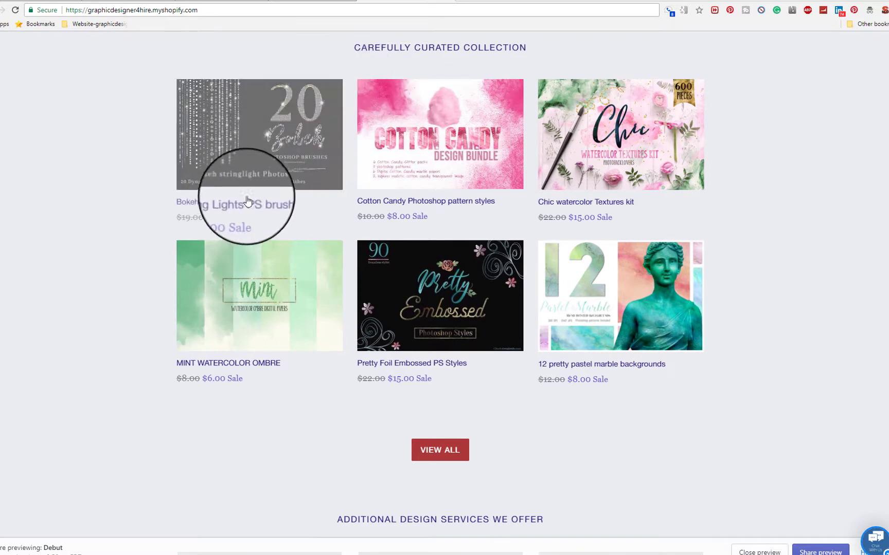
# - Add Bokeh String Lights PS brush to the cart, then remove it and MINT WATERCOLOR OMBRE
pyautogui.click(231, 175)
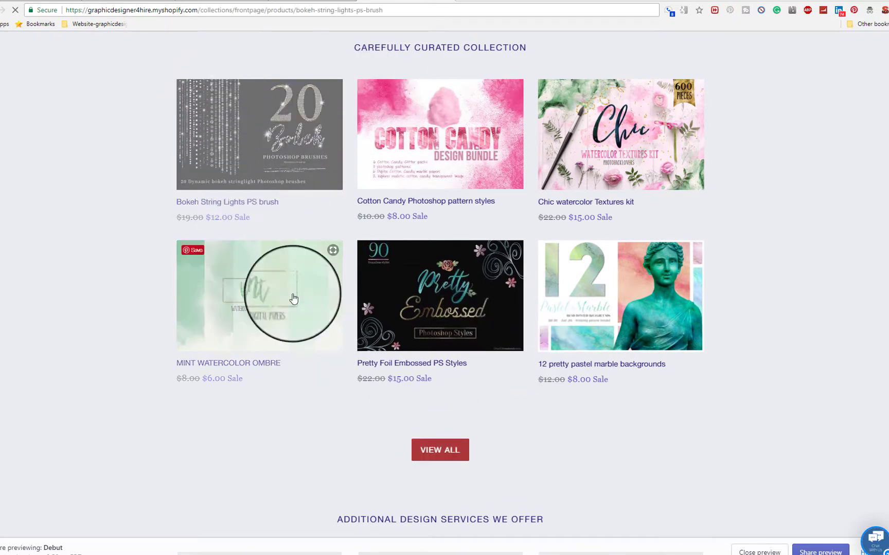
pyautogui.scroll(-5, 505, 399)
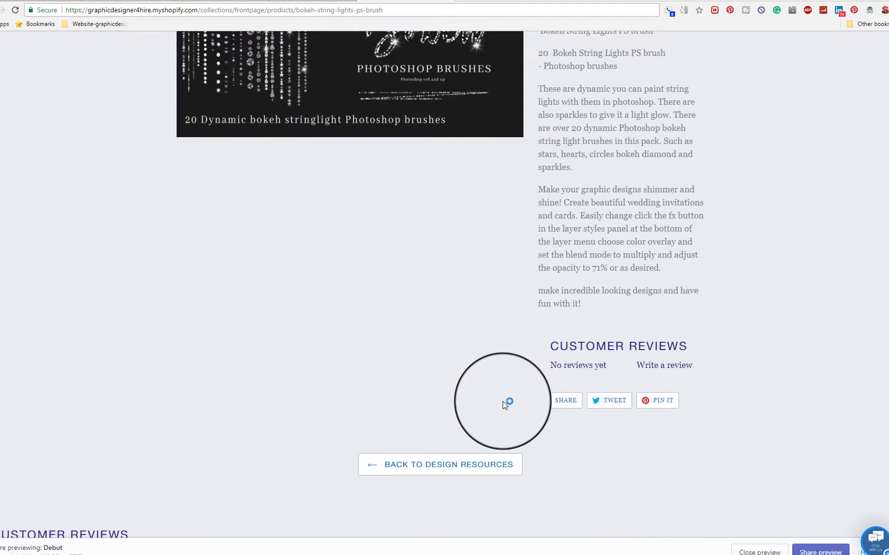
pyautogui.scroll(-3, 502, 401)
pyautogui.scroll(8, 502, 401)
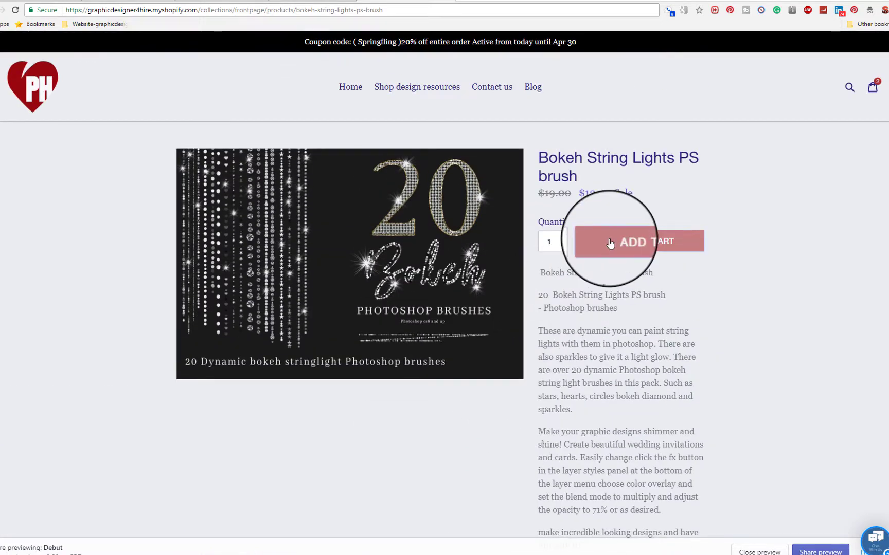
pyautogui.click(610, 242)
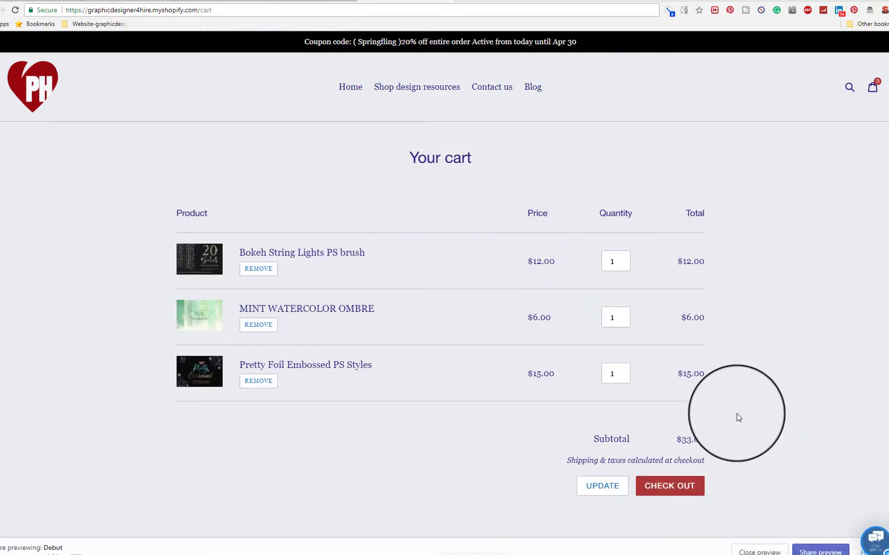
pyautogui.click(270, 267)
pyautogui.click(252, 269)
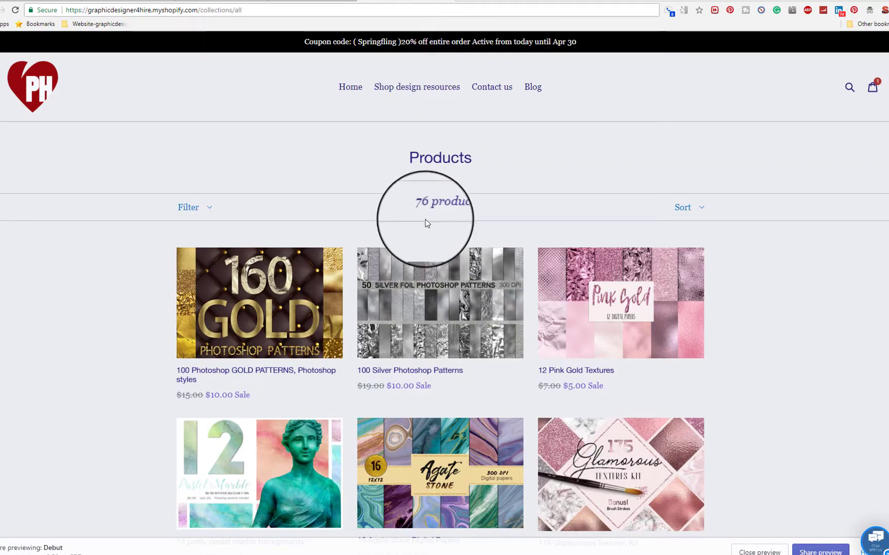
# - Page through the Products collection to its third page
pyautogui.scroll(-20, 424, 221)
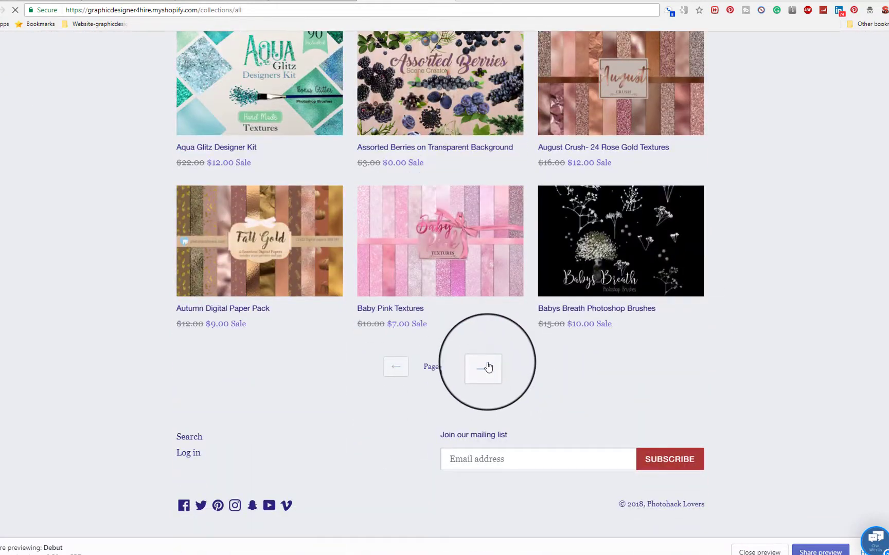
pyautogui.click(488, 367)
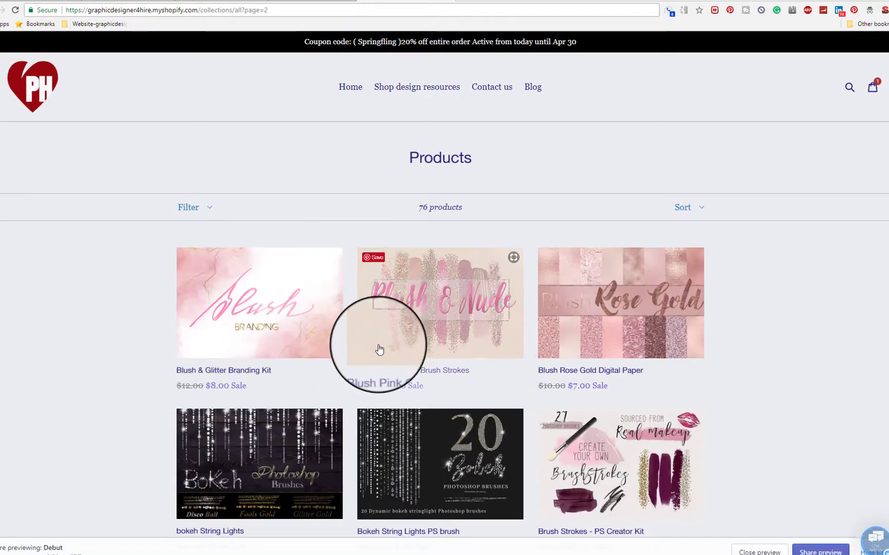
pyautogui.scroll(-5, 340, 317)
pyautogui.scroll(-10, 402, 361)
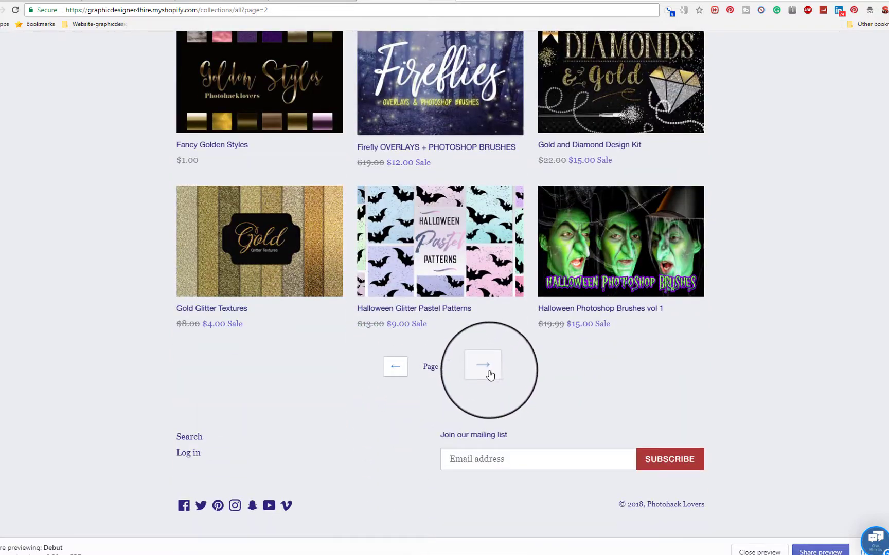
pyautogui.click(485, 367)
pyautogui.scroll(-4, 229, 215)
pyautogui.scroll(4, 236, 195)
pyautogui.scroll(-3, 245, 212)
pyautogui.scroll(3, 163, 152)
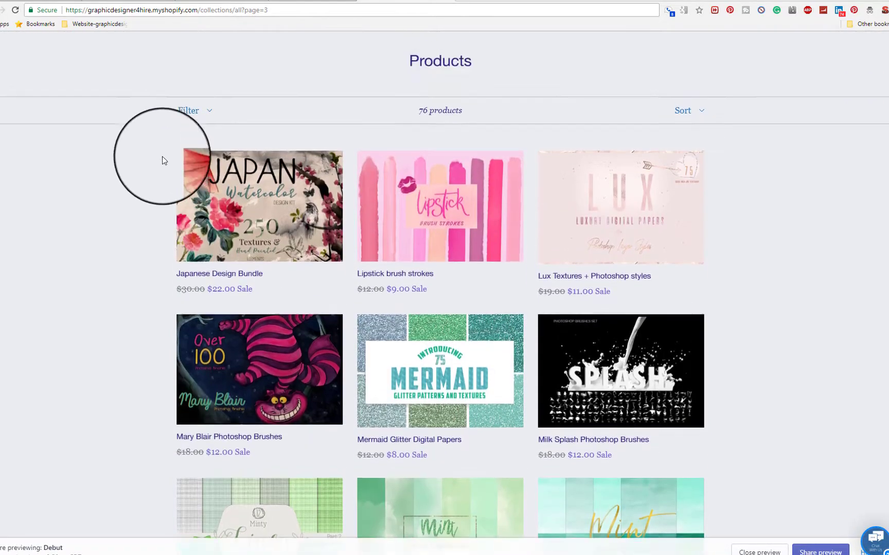
pyautogui.scroll(-12, 328, 288)
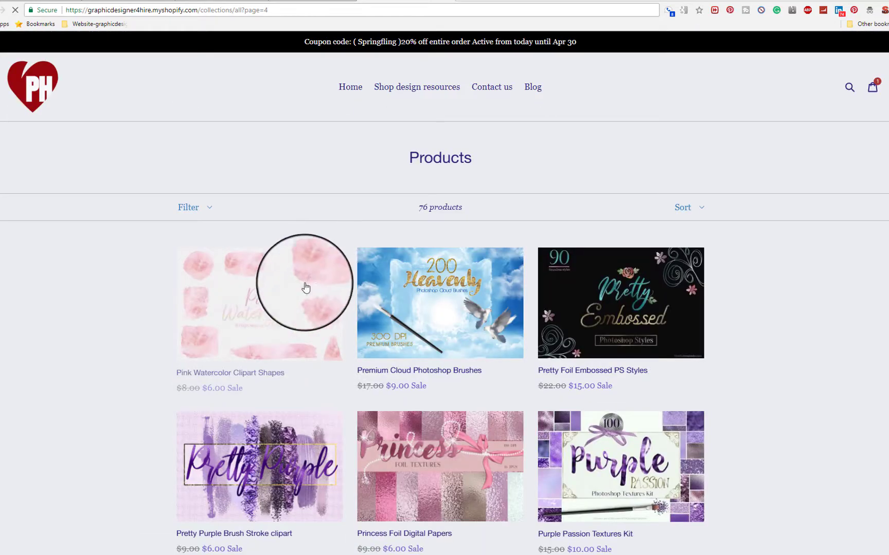
pyautogui.scroll(-2, 303, 291)
# - Open Premium Cloud Photoshop Brushes and view its woman-in-blue and kissing-children images
pyautogui.click(410, 289)
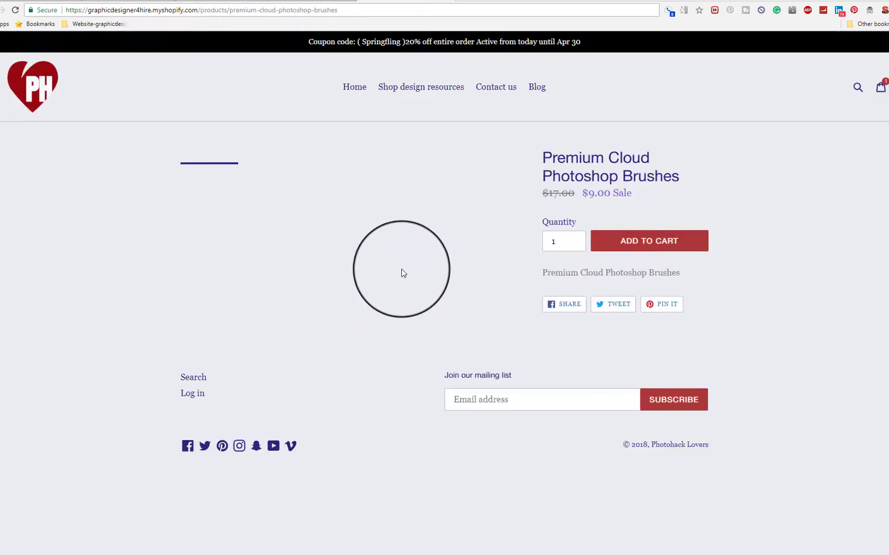
pyautogui.click(287, 417)
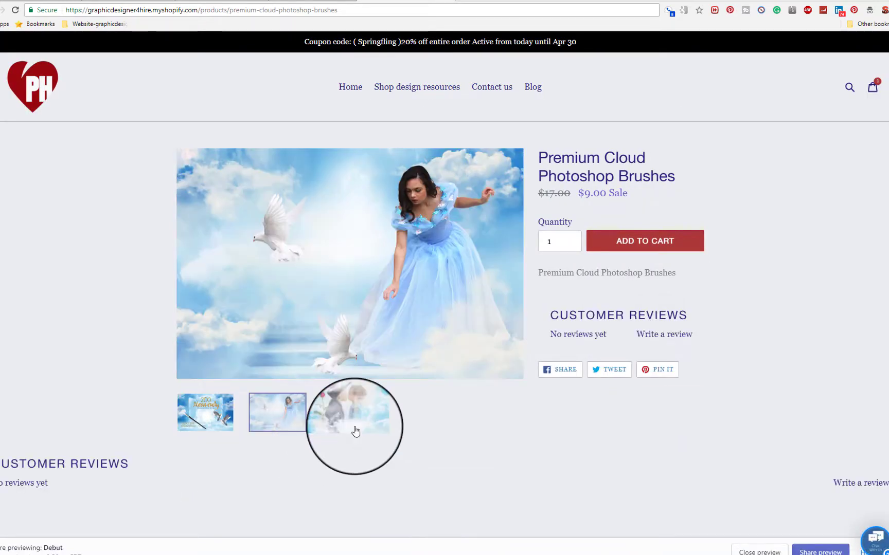
pyautogui.click(354, 424)
pyautogui.scroll(-2, 619, 388)
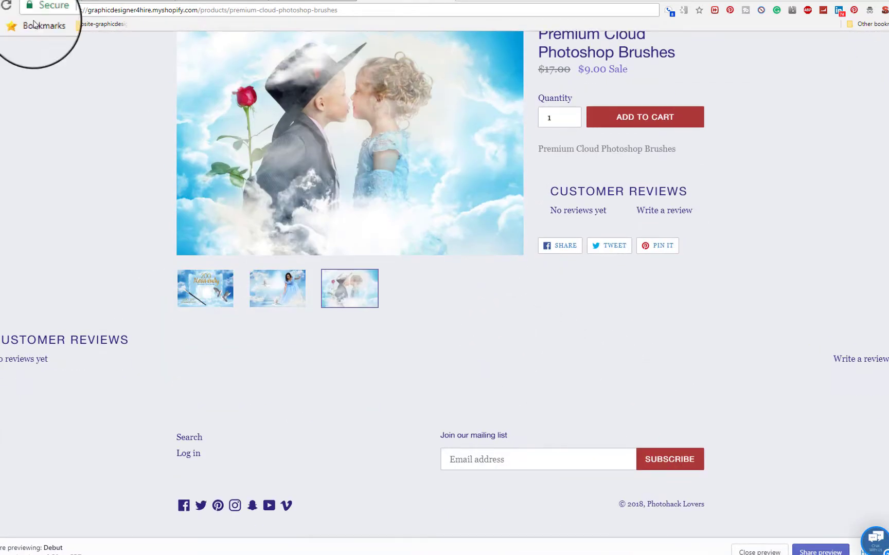
pyautogui.scroll(2, 512, 292)
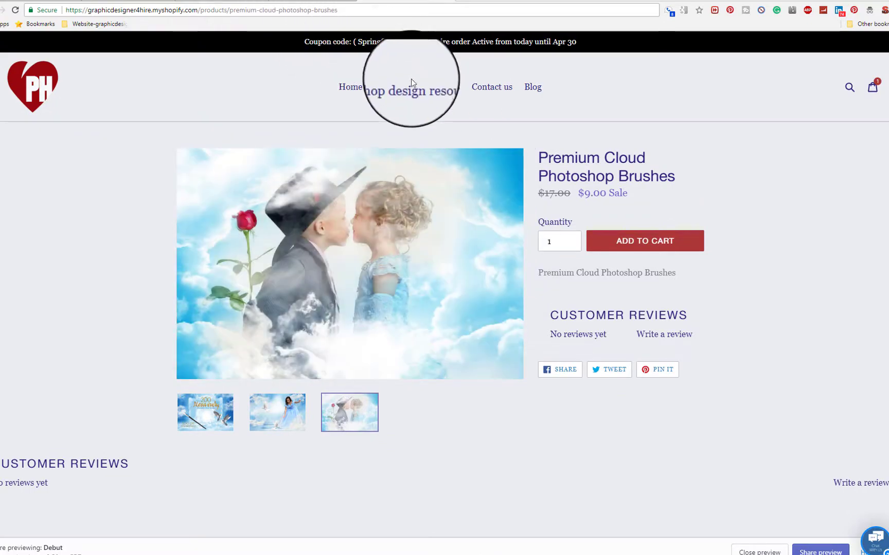
# - Open 12 Pink Gold Textures and view its kraft-bag, pink pouch and Good Things Take Time photos
pyautogui.click(407, 87)
pyautogui.scroll(-4, 535, 317)
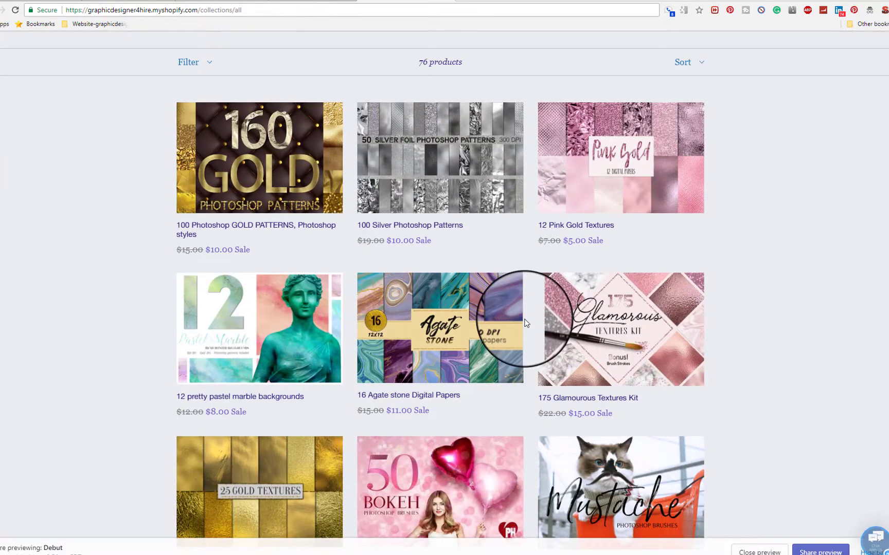
pyautogui.click(568, 136)
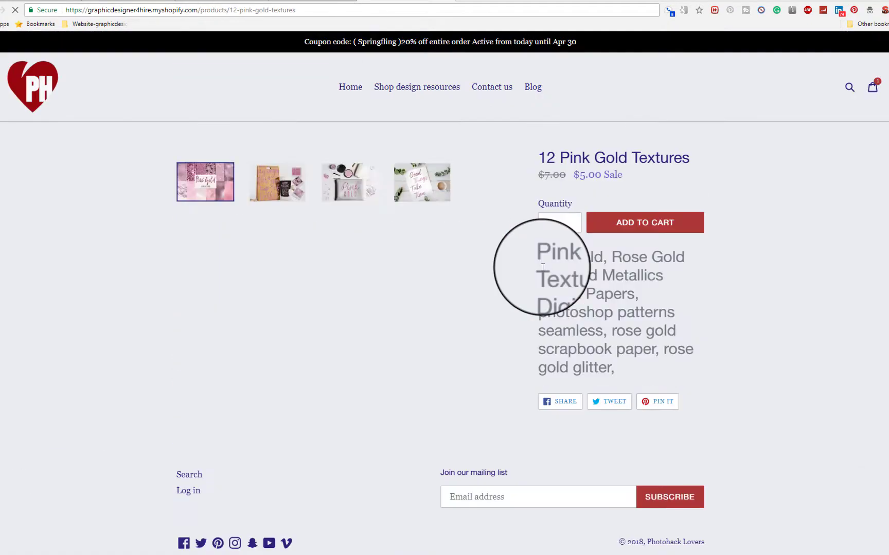
pyautogui.scroll(-2, 308, 257)
pyautogui.click(278, 349)
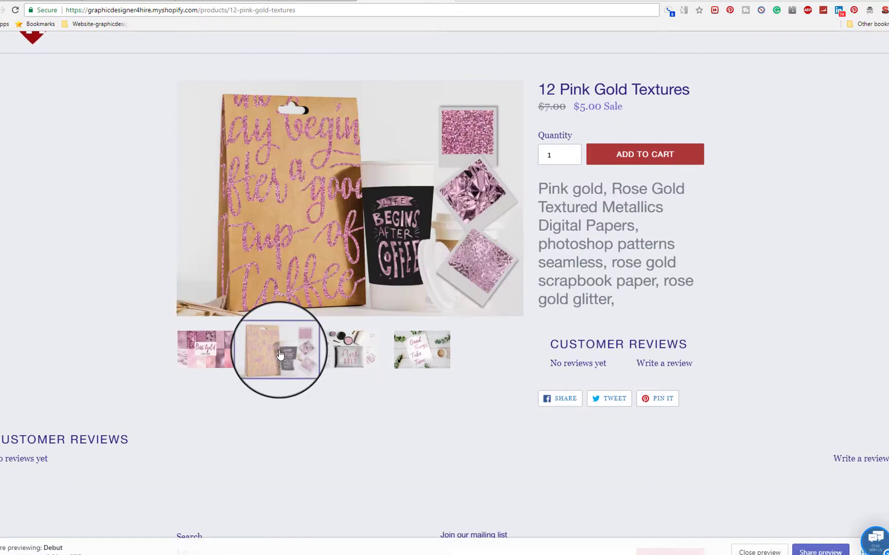
pyautogui.click(342, 350)
pyautogui.click(414, 364)
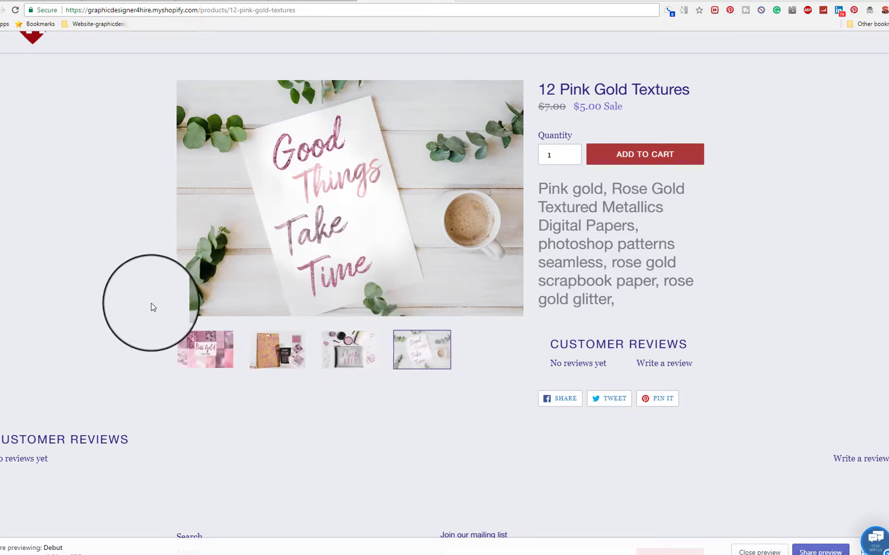
# - Switch to the Photohack Lovers site and reload Design Resources from its first page
pyautogui.click(103, 2)
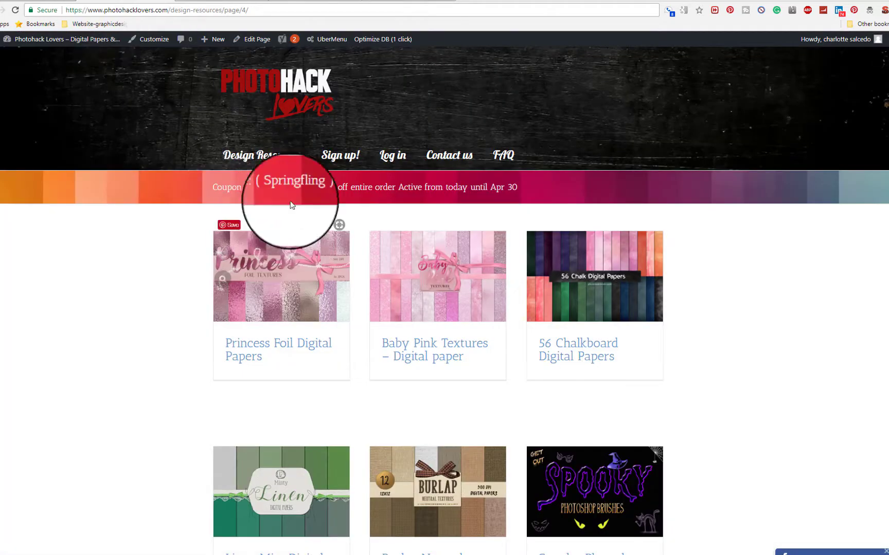
pyautogui.click(265, 155)
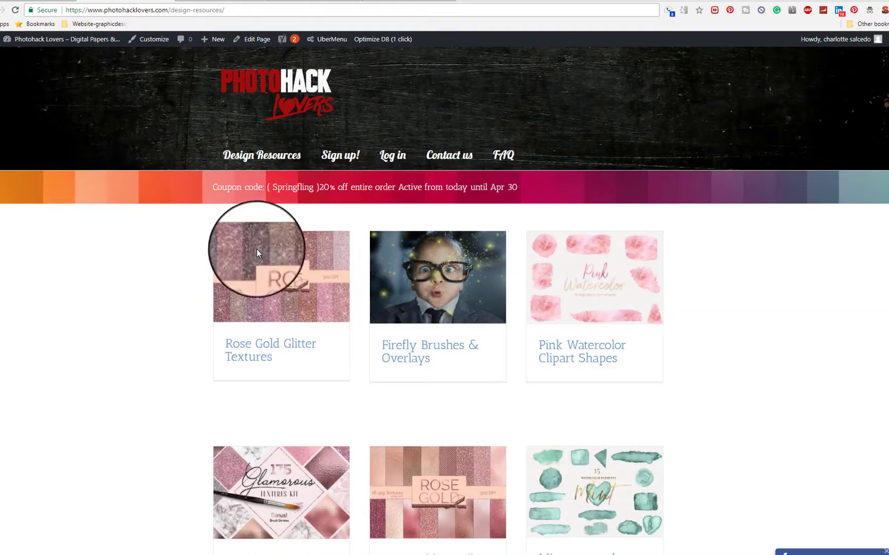
pyautogui.scroll(-1, 309, 281)
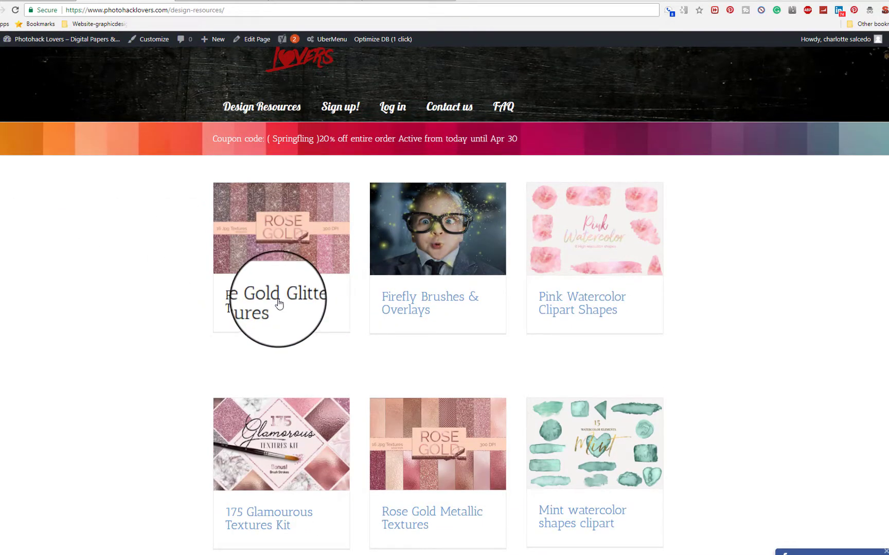
# - Read through the Rose Gold Glitter Textures post, then return to Design Resources
pyautogui.click(343, 268)
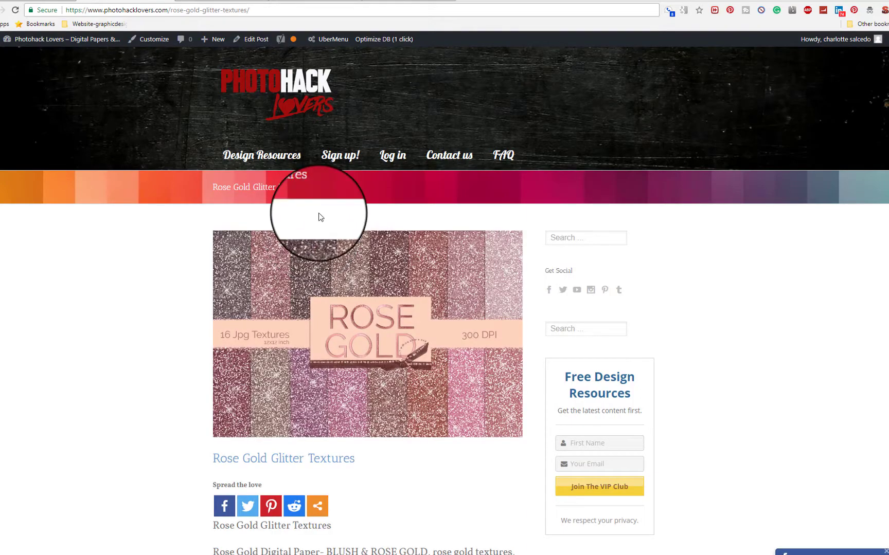
pyautogui.scroll(-15, 317, 221)
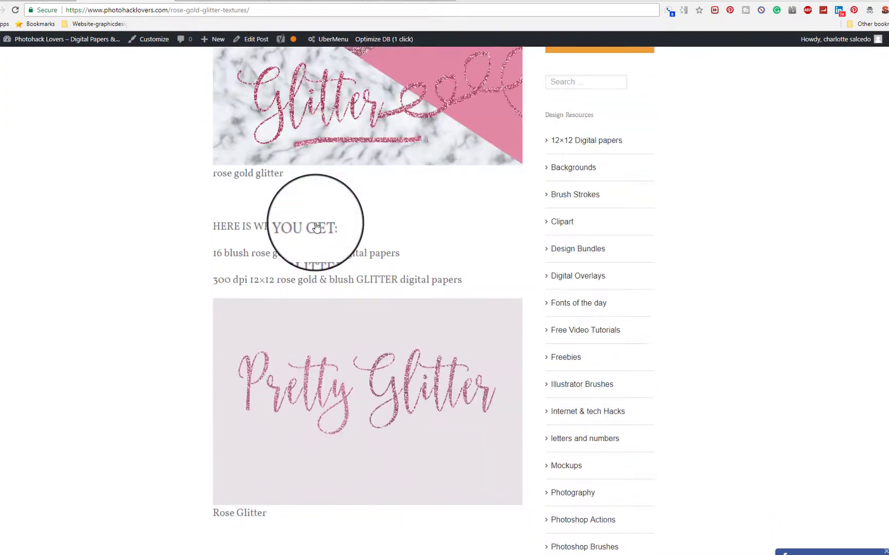
pyautogui.scroll(-7, 316, 223)
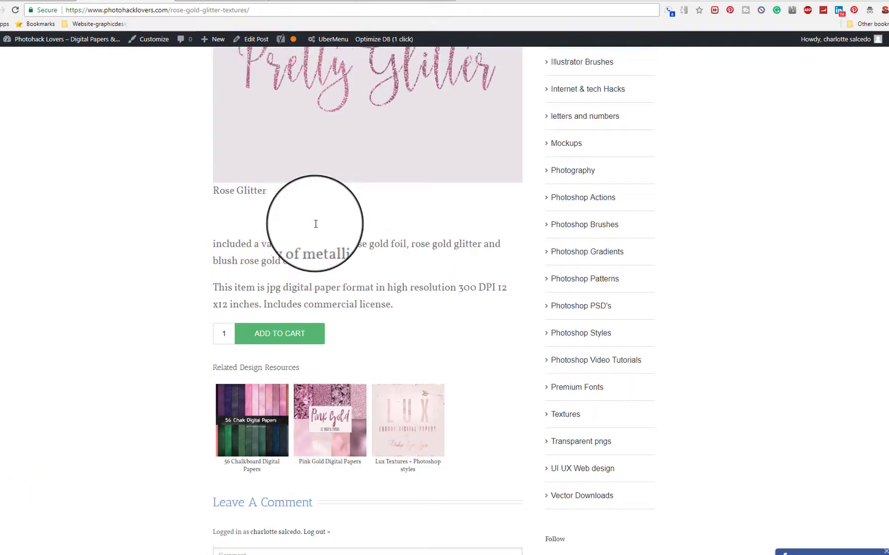
pyautogui.scroll(12, 315, 226)
pyautogui.scroll(11, 314, 230)
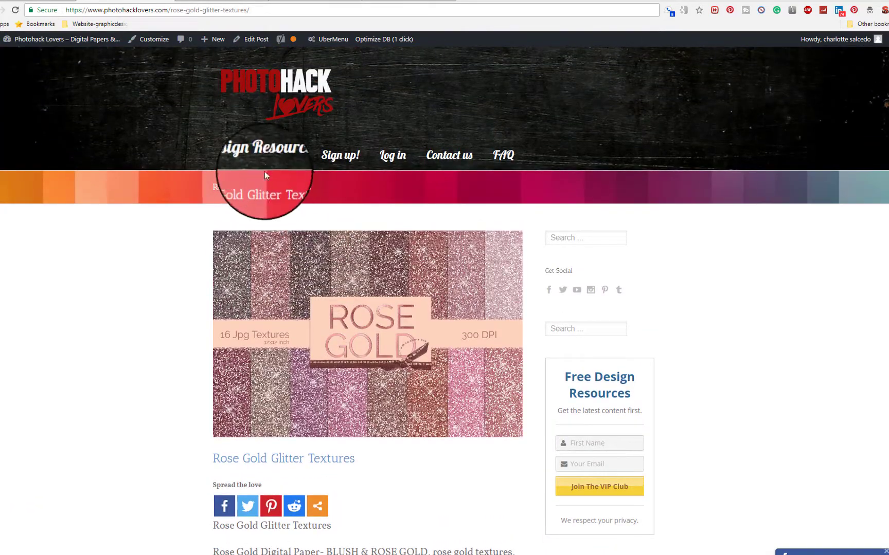
pyautogui.click(242, 157)
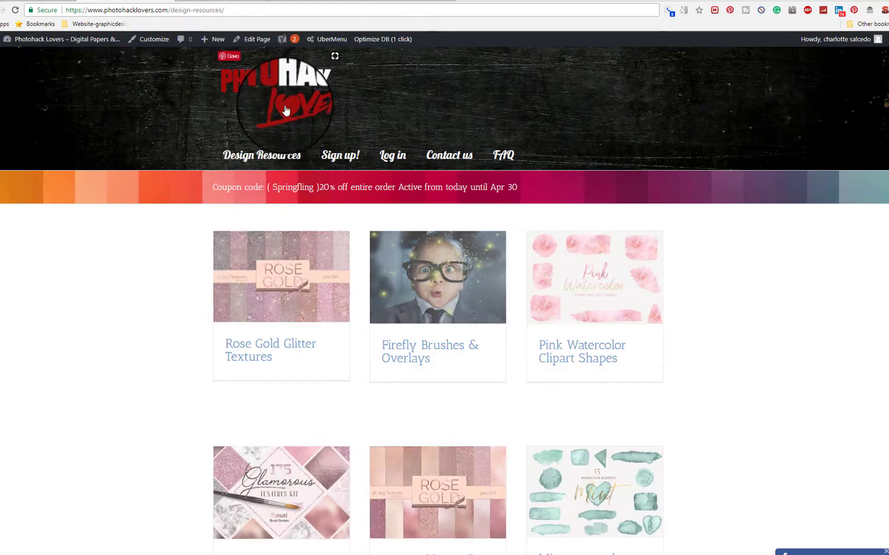
pyautogui.scroll(-4, 364, 161)
pyautogui.scroll(1, 373, 210)
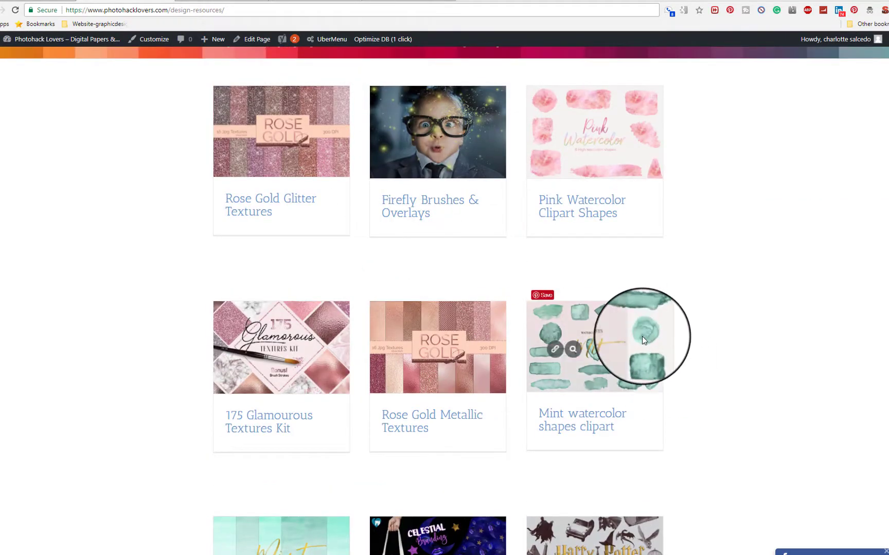
pyautogui.scroll(1, 481, 298)
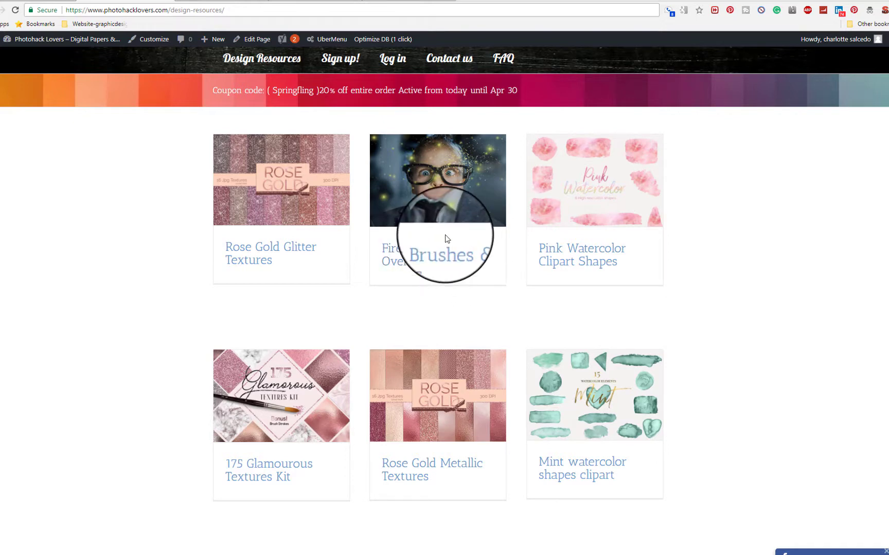
pyautogui.scroll(-10, 446, 288)
pyautogui.scroll(10, 446, 287)
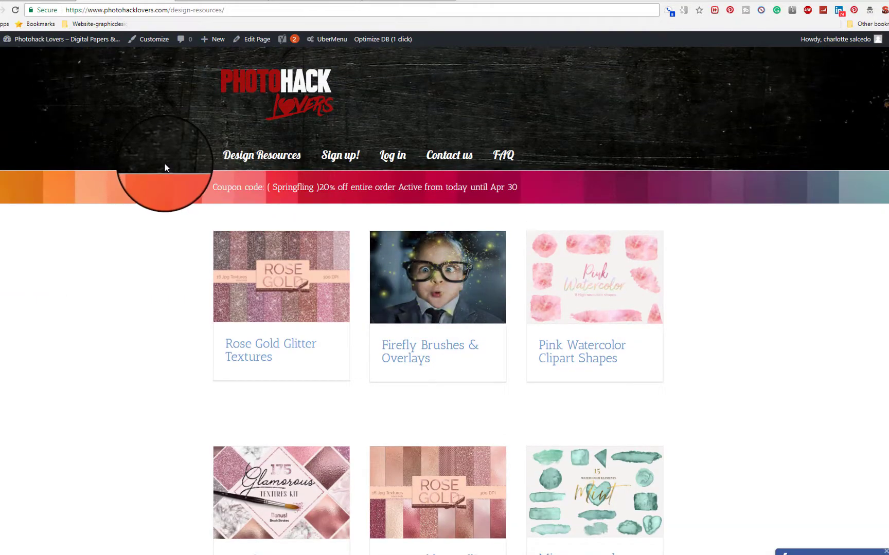
pyautogui.scroll(-7, 165, 168)
pyautogui.scroll(7, 165, 167)
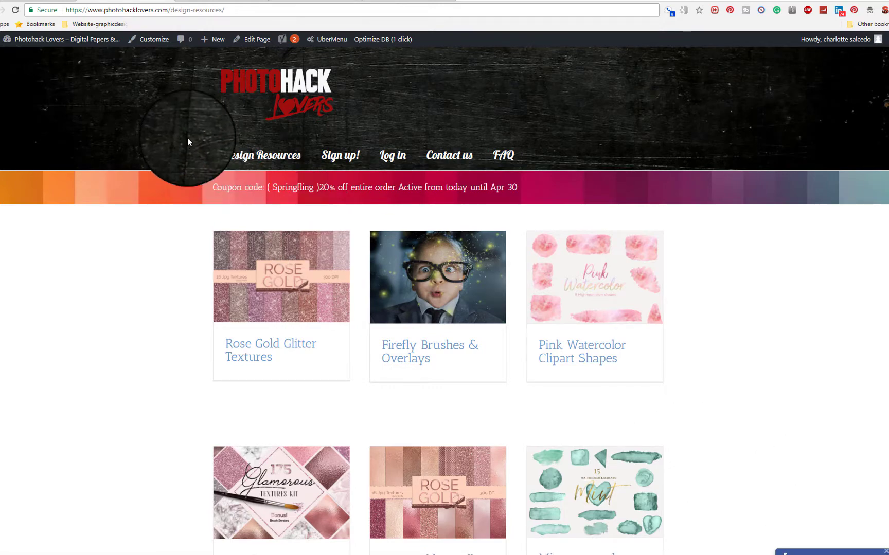
pyautogui.scroll(-10, 187, 146)
pyautogui.scroll(10, 194, 172)
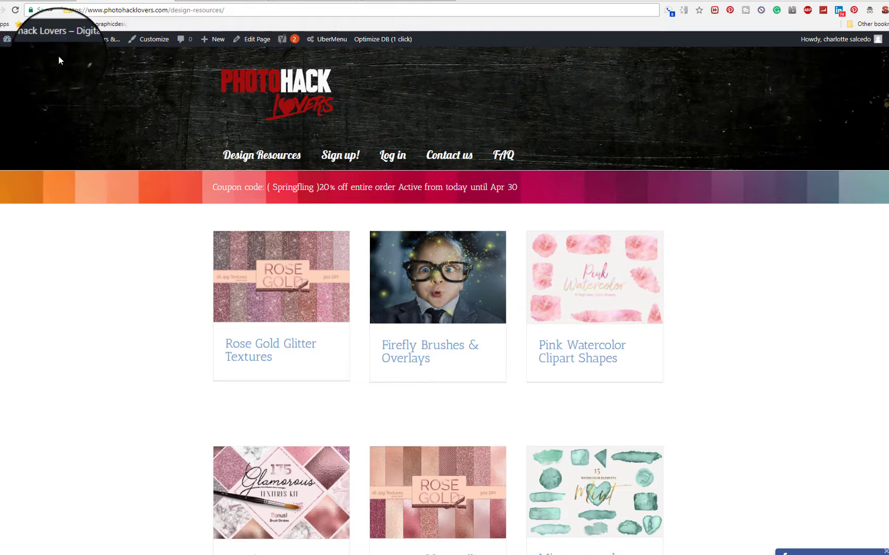
pyautogui.moveTo(46, 40)
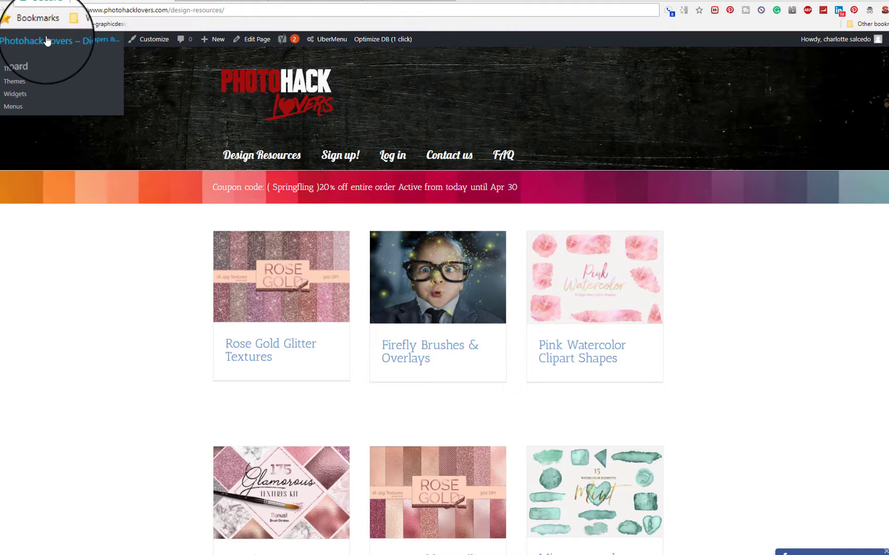